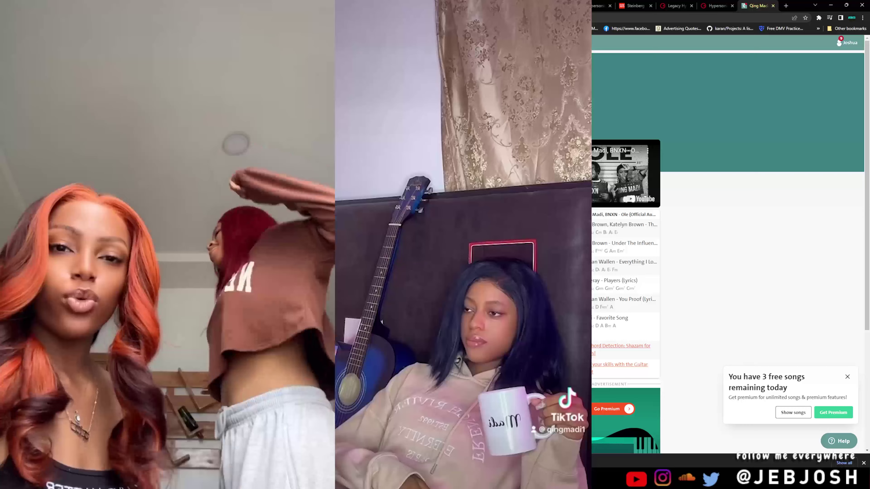
- Close the Chordify chord page so FL Studio's playlist arrangement fills the screen
click(830, 5)
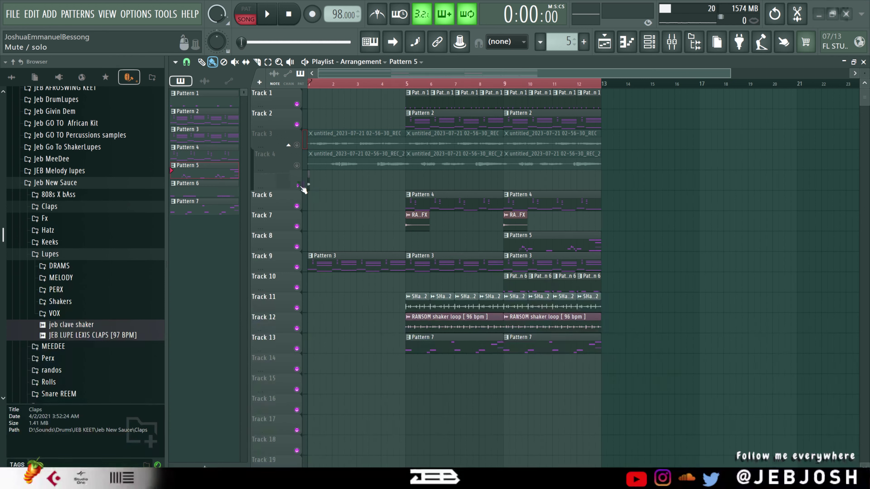
click(269, 20)
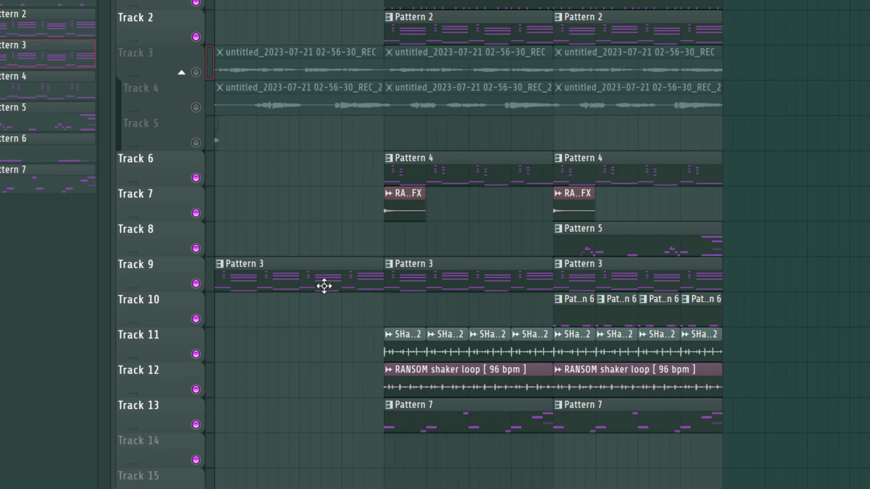
- Return to Chordify's Ole chord page, drag its timeline back to the start, then go back to FL Studio
key(alt+Tab)
click(365, 205)
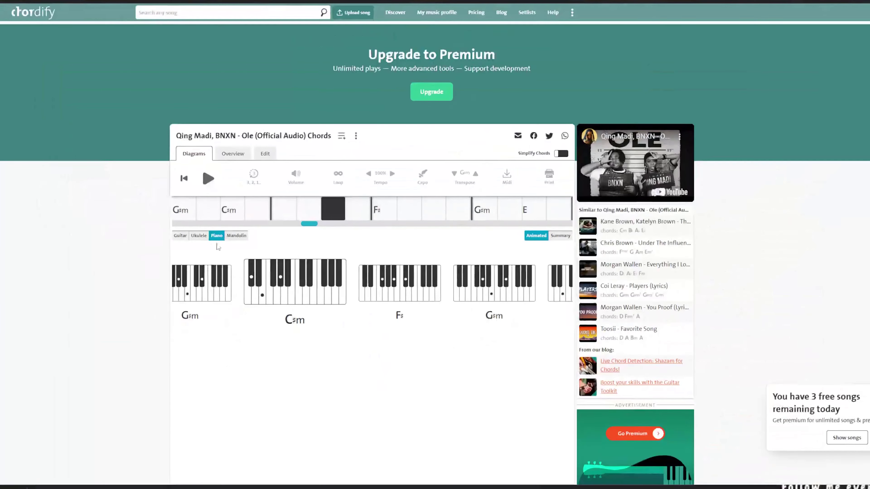
drag(316, 227, 144, 232)
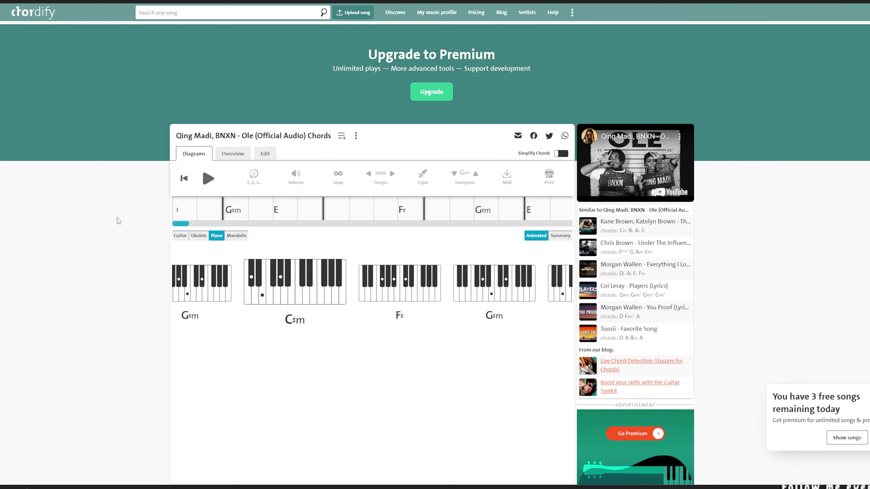
key(alt+Tab)
- Bring FL Studio forward, open the Channel rack and switch to pattern mode
click(250, 194)
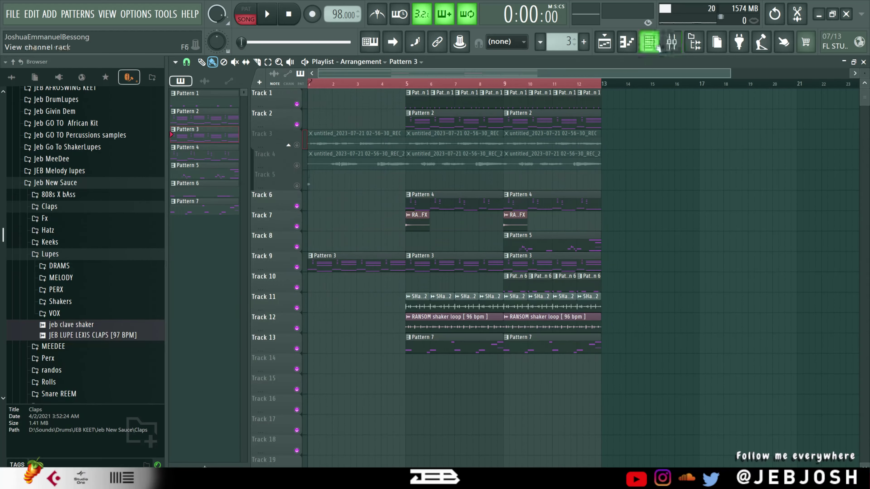
click(681, 12)
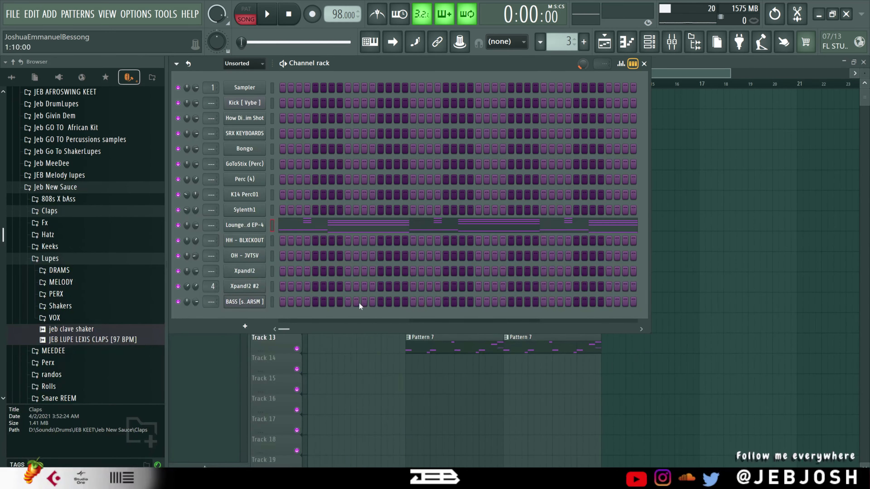
key(l)
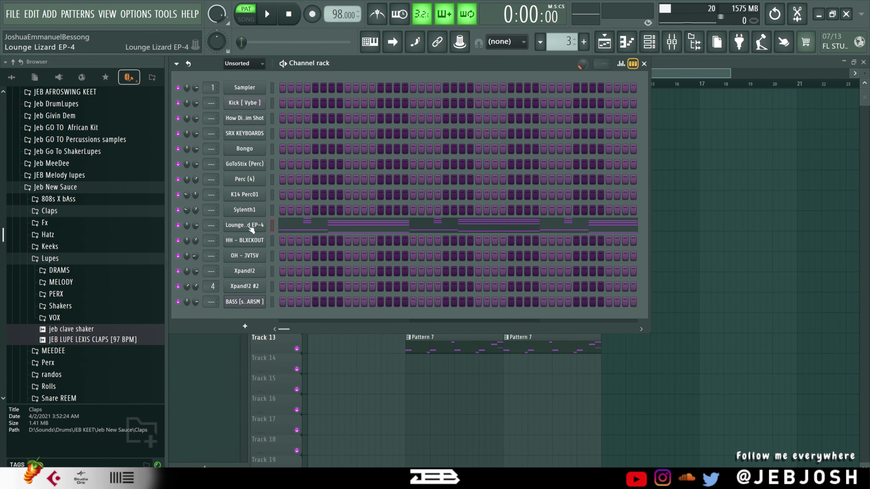
- Play back Pattern 3's Lounge Lizard EP-4 chords in the piano roll, then close it
click(244, 225)
click(531, 62)
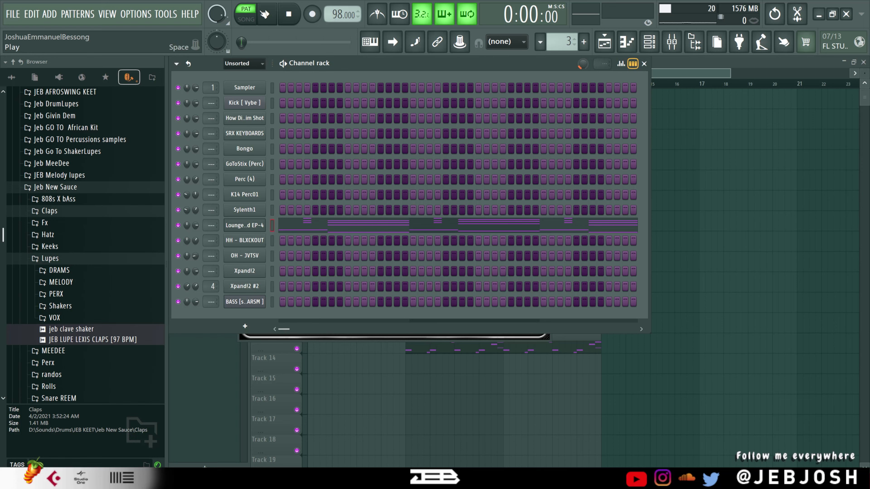
key(space)
click(376, 226)
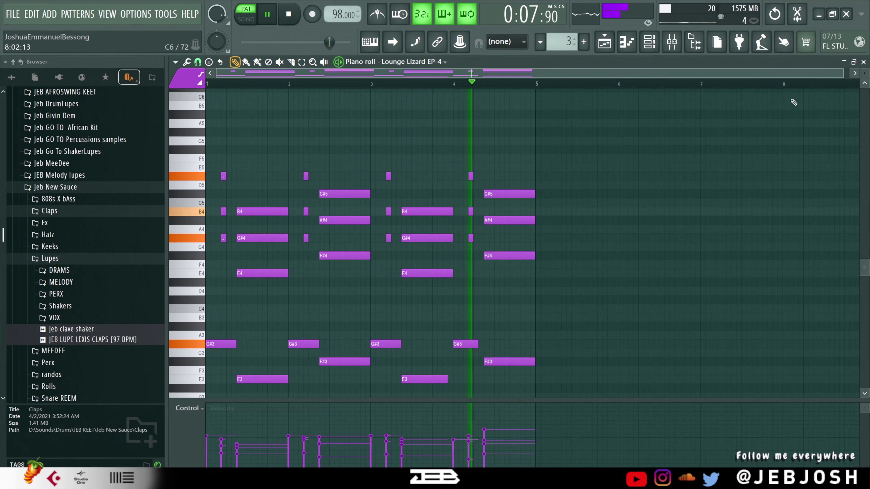
key(space)
click(863, 63)
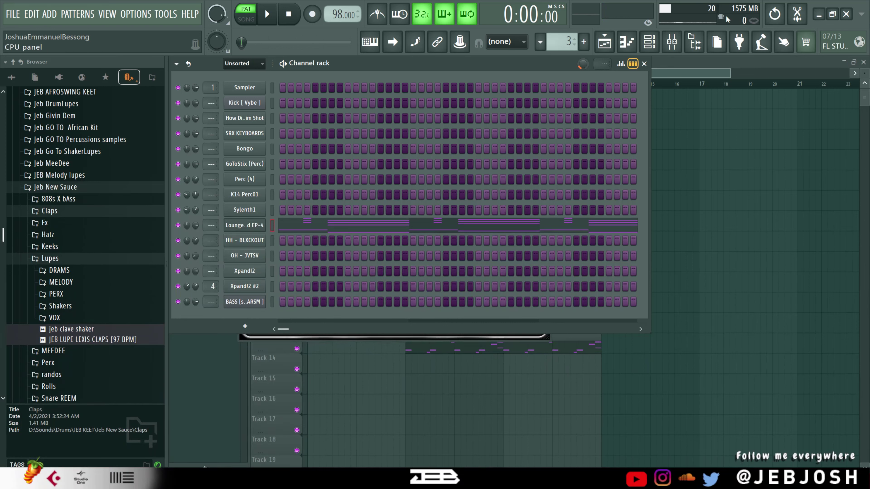
- Switch to Pattern 2 and play back the SRX KEYBOARDS chords in the piano roll
click(540, 42)
click(560, 69)
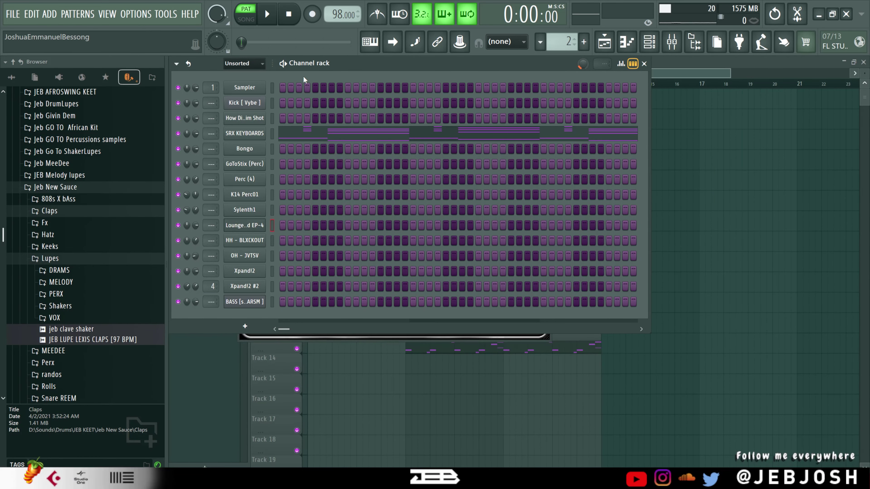
key(space)
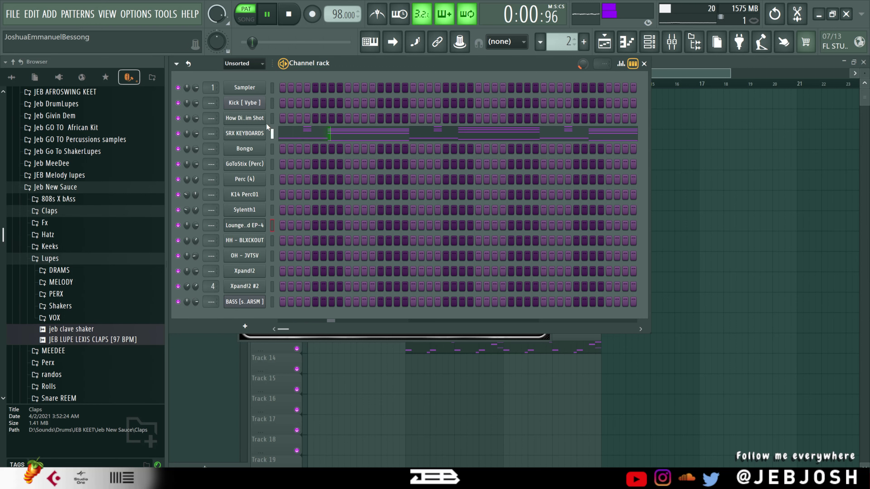
click(245, 133)
click(639, 146)
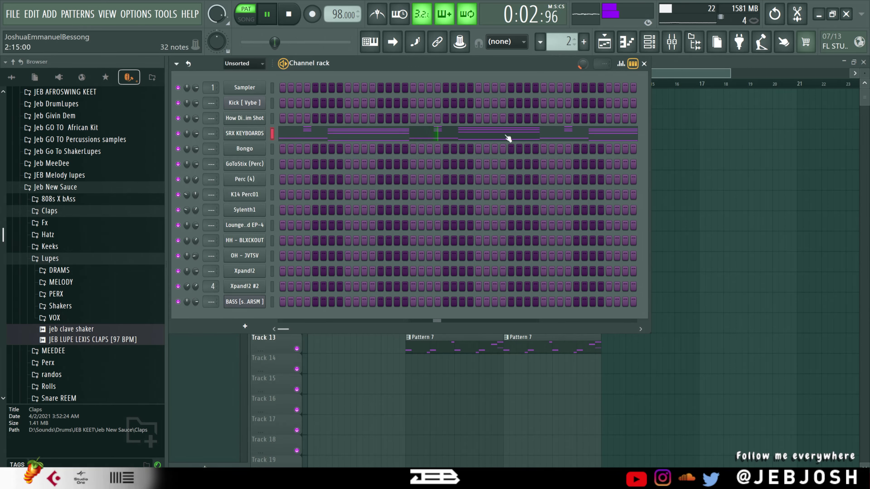
click(458, 138)
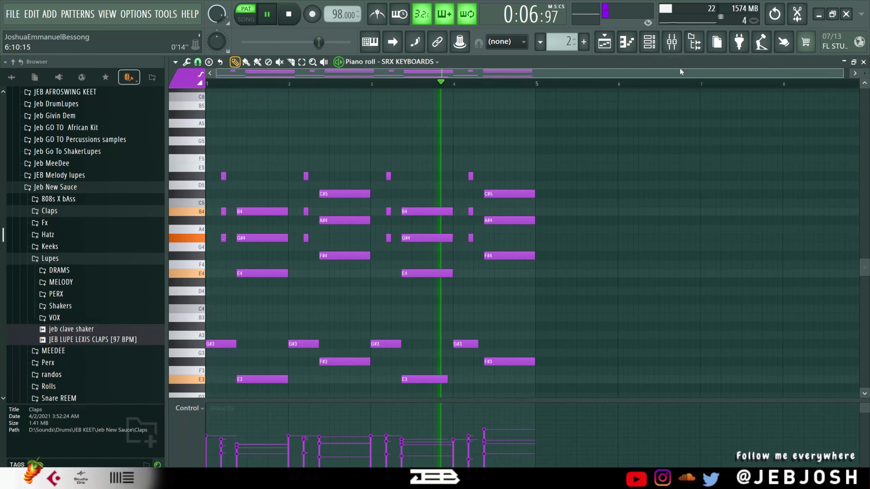
click(864, 62)
key(space)
- Move to Pattern 5 and audition the Xpand!2 #2 string melody and its plugin
scroll(560, 42, up, 1)
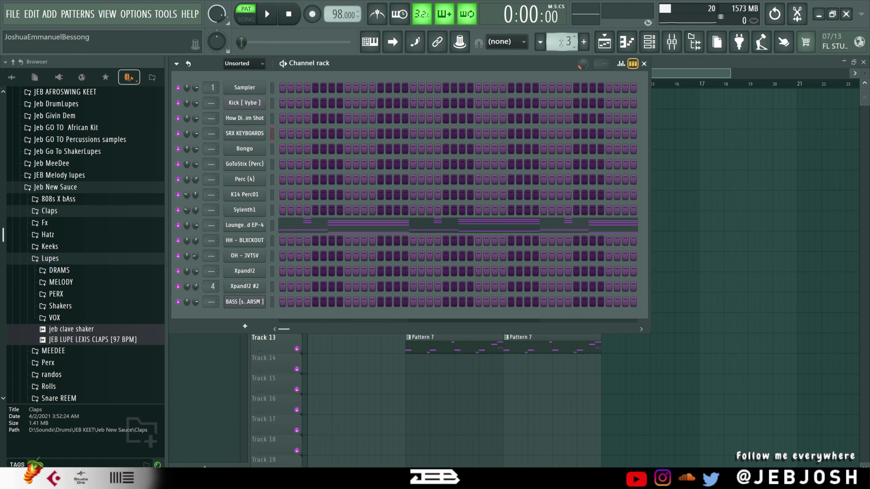
scroll(560, 42, up, 1)
scroll(560, 42, up, 1)
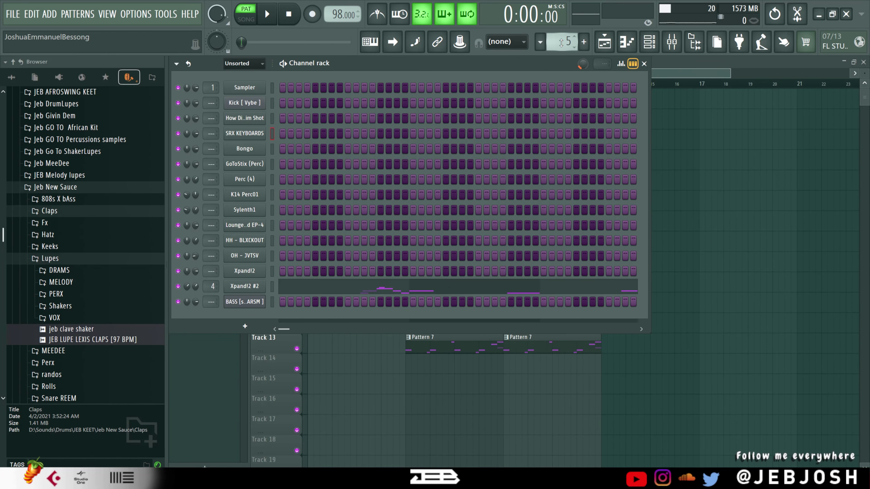
click(425, 292)
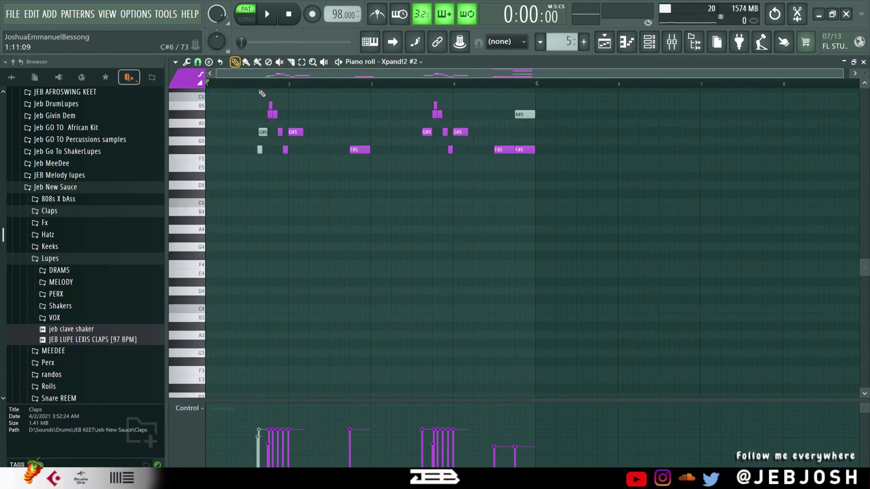
click(250, 84)
key(space)
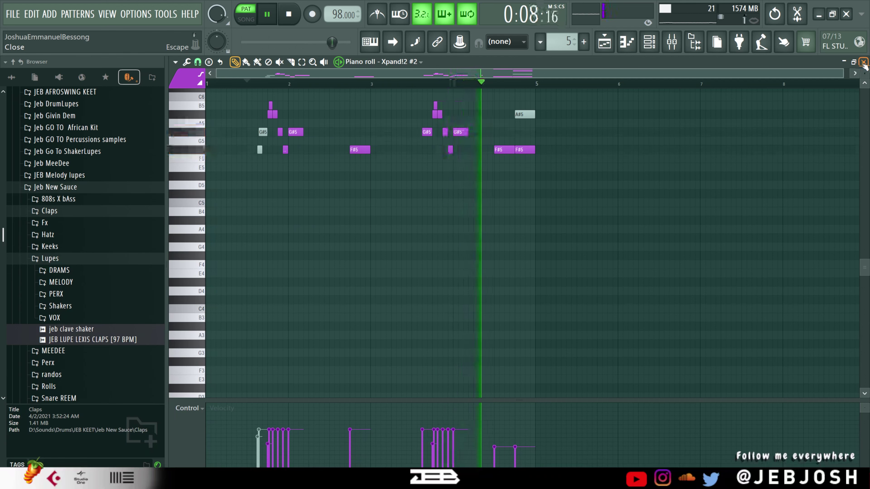
click(863, 62)
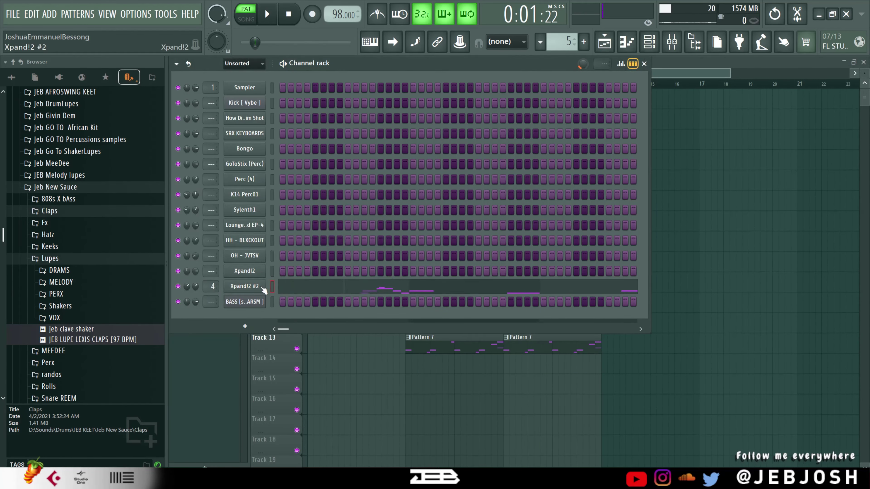
click(255, 286)
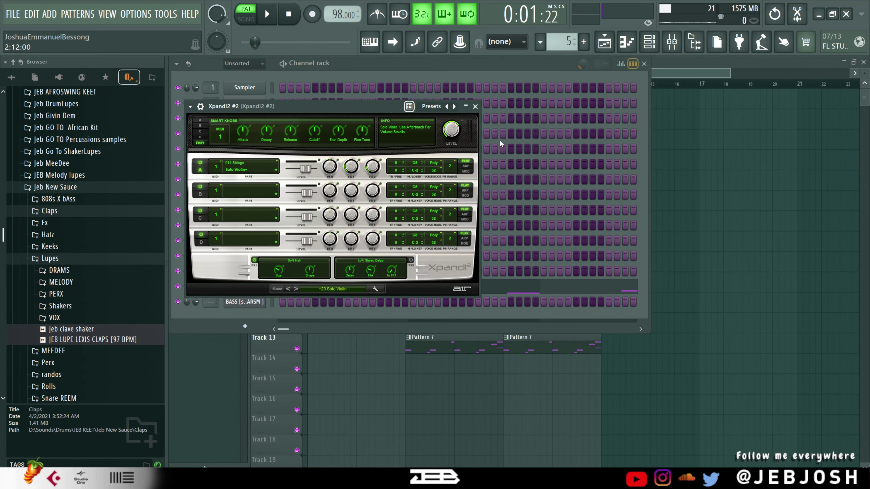
click(475, 107)
click(540, 42)
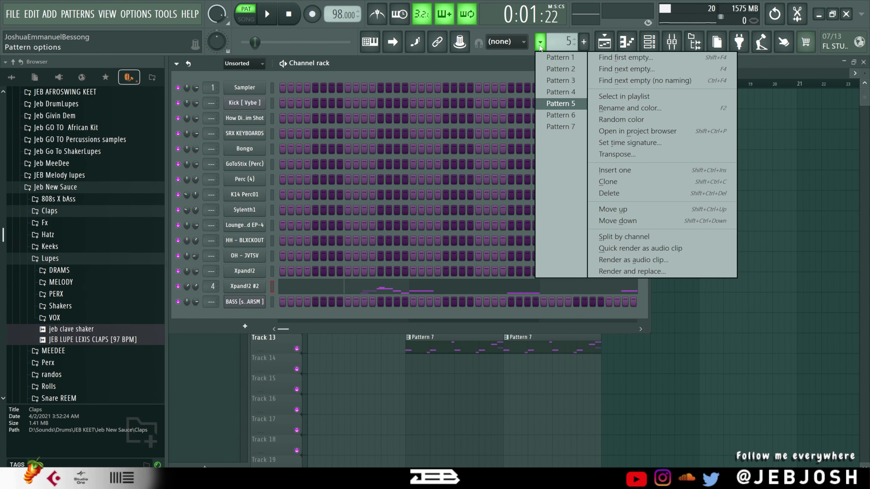
- Play Pattern 1's drums, adding the second drum channel and Bongo alongside the Kick, metronome off
click(553, 61)
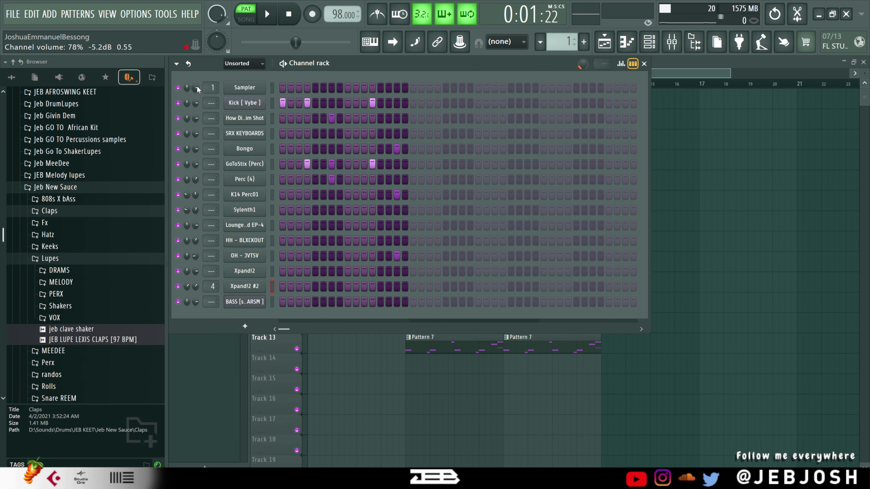
drag(178, 103, 178, 118)
key(ctrl+m)
click(289, 21)
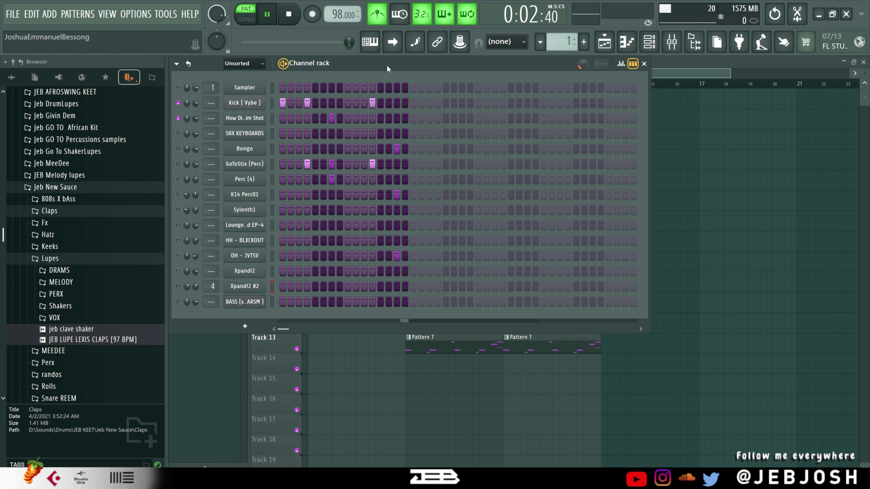
click(178, 148)
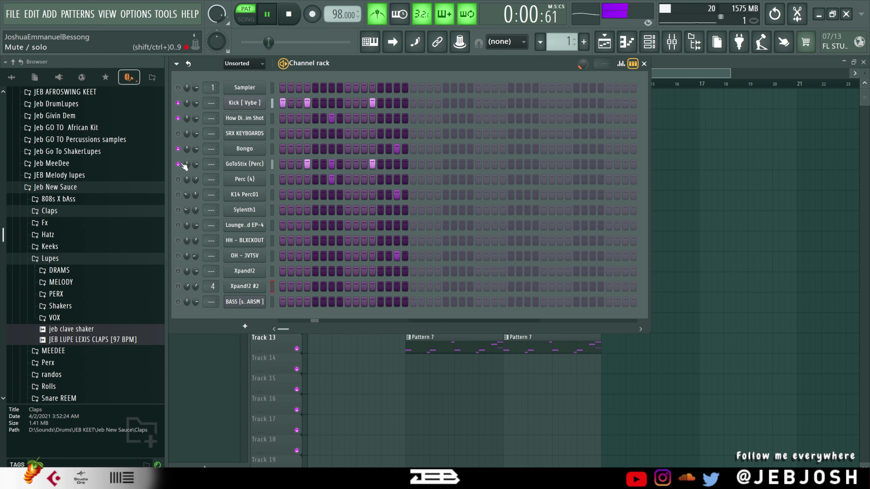
key(ctrl+m)
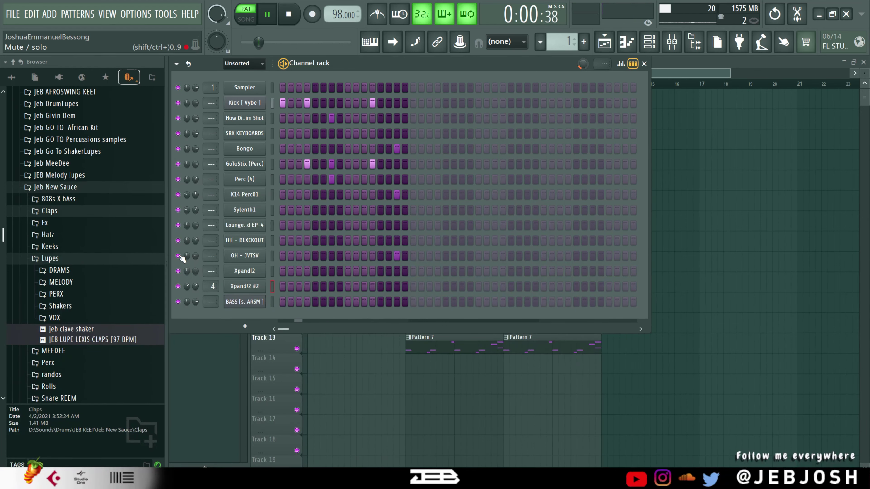
key(space)
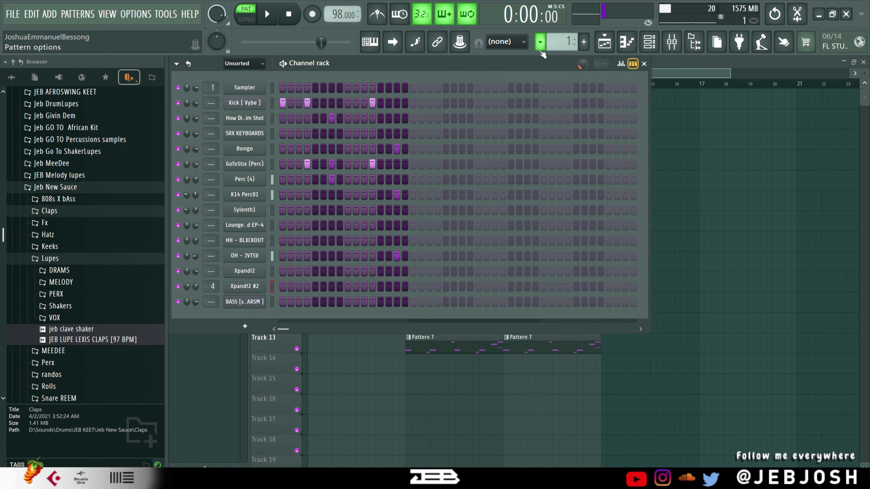
- In Pattern 6, lower the velocities of the 2nd and 3rd HH - BLXCKOUT hats in each group
click(539, 41)
click(573, 115)
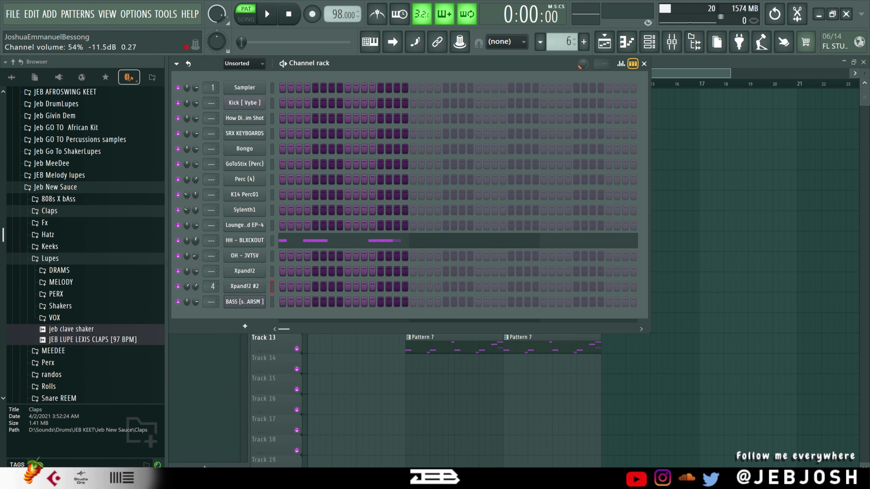
click(279, 242)
key(space)
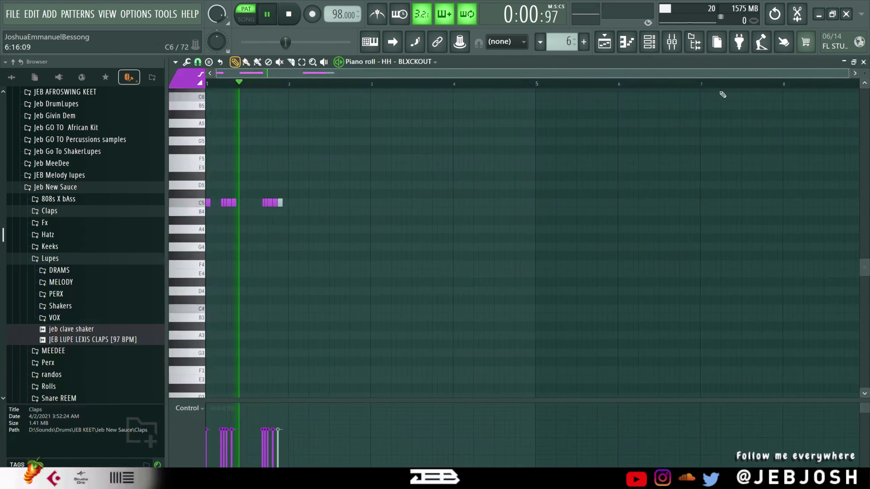
drag(850, 73, 456, 97)
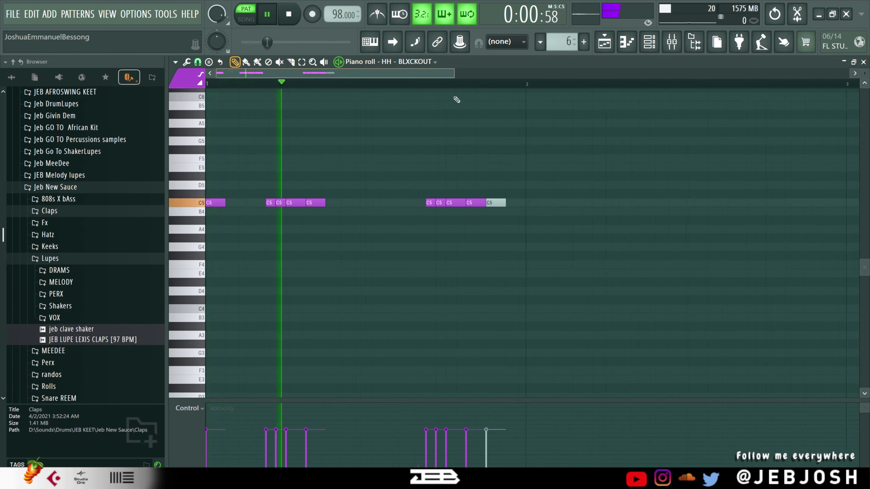
drag(281, 442, 292, 449)
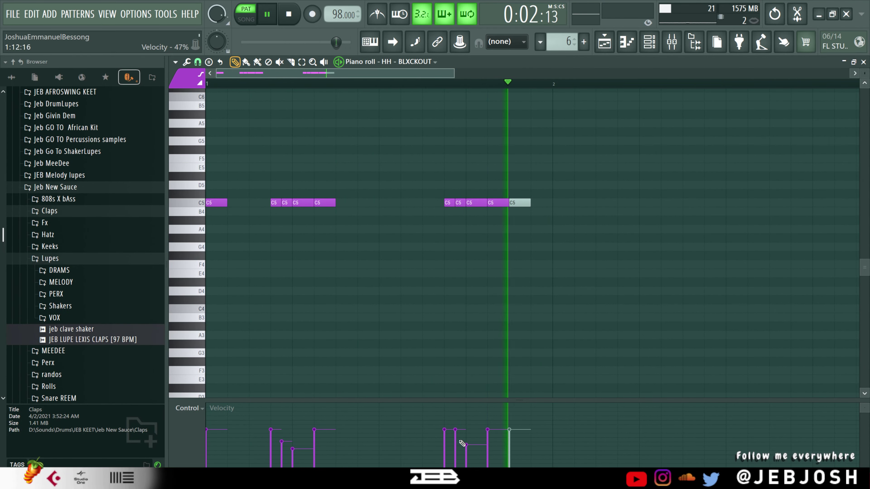
drag(466, 445, 459, 441)
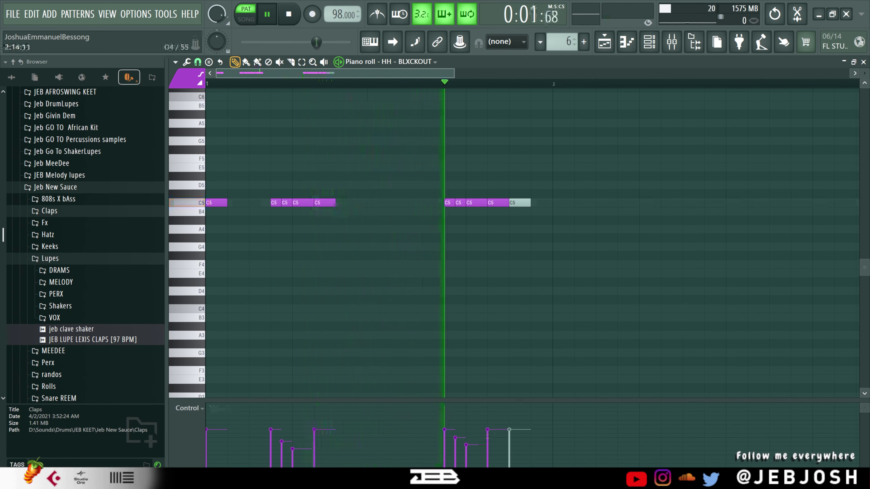
- Close the hi-hat piano roll and return to the Playlist arrangement
click(863, 62)
click(613, 251)
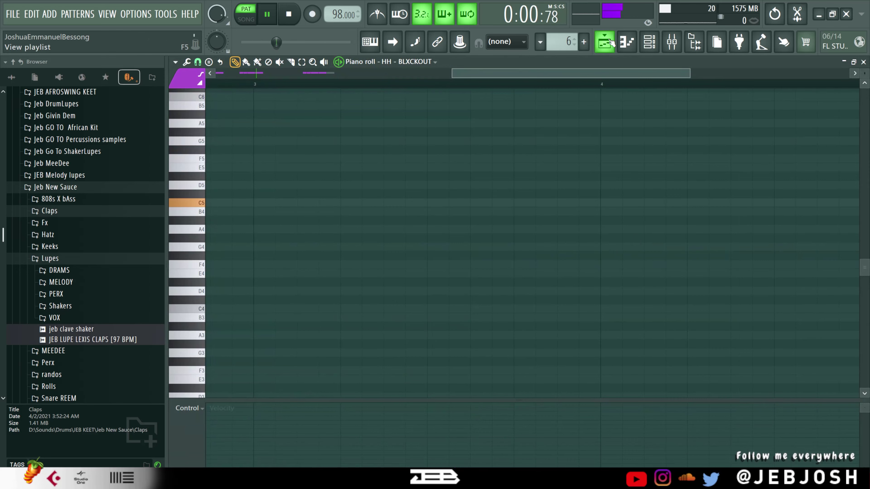
click(649, 41)
click(605, 42)
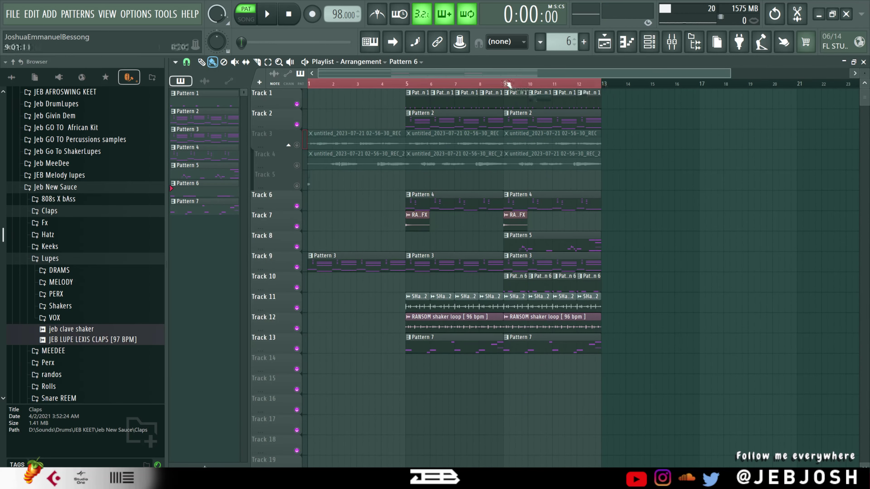
- Loop bars 11–13, solo Track 1 plus Track 10, and play the section in song mode
drag(508, 85, 576, 84)
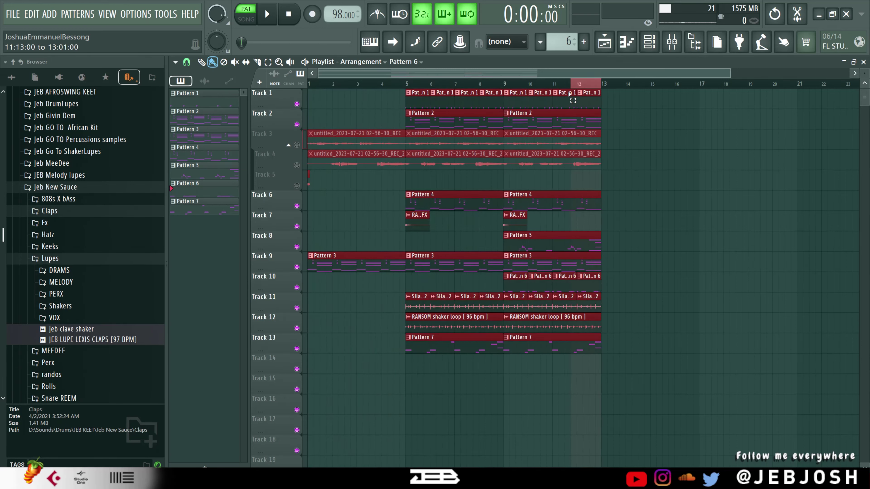
right_click(297, 105)
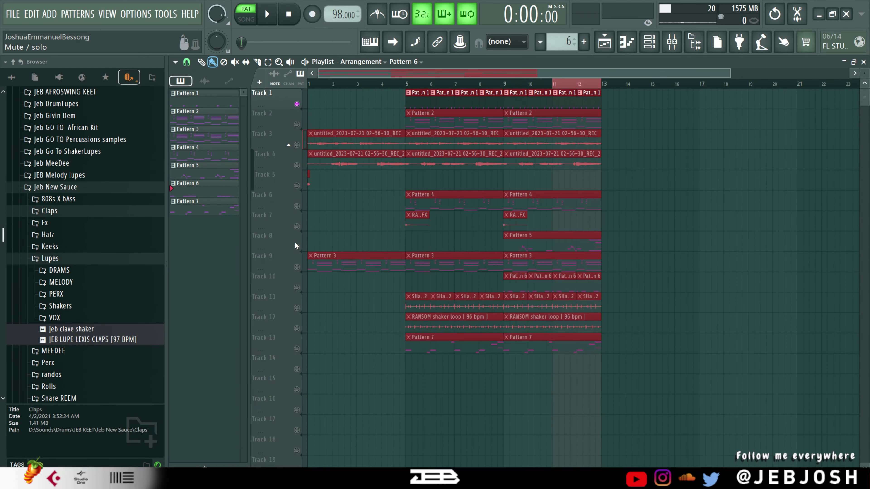
click(296, 288)
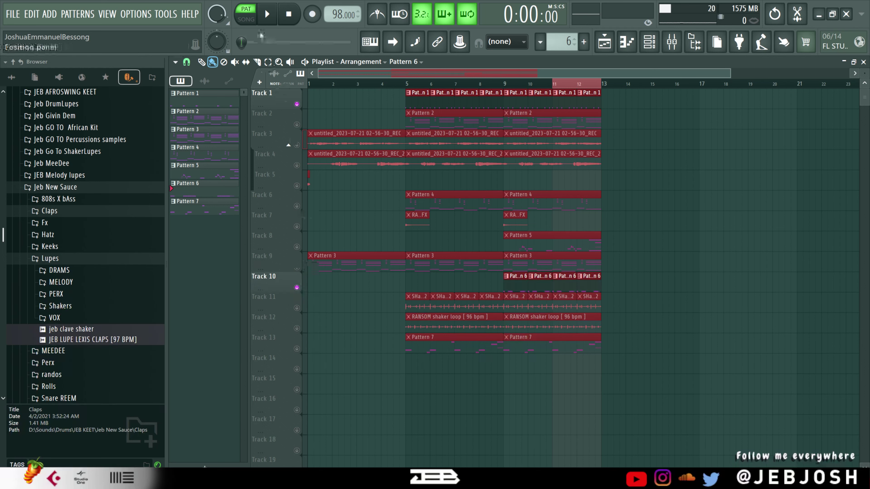
click(254, 22)
click(262, 21)
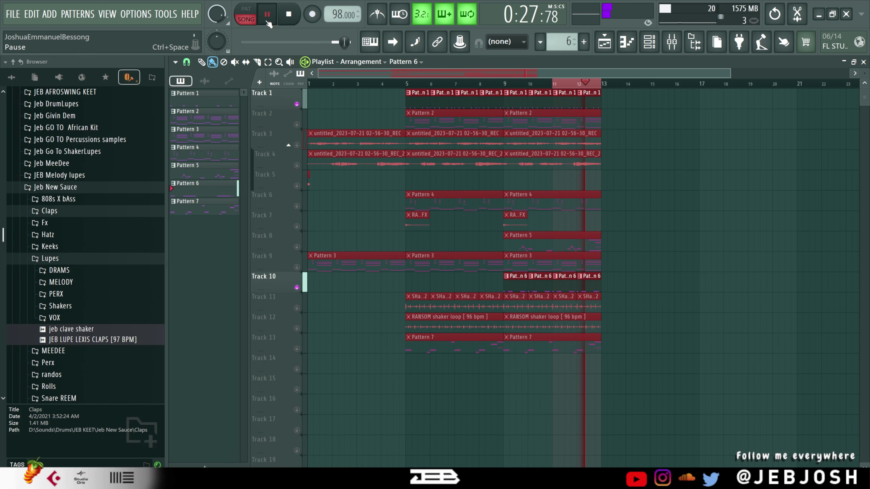
key(space)
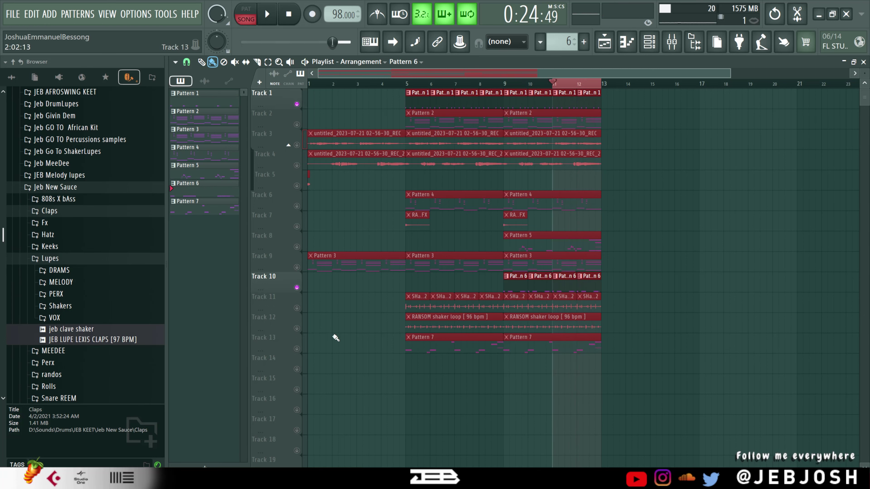
- Unmute Tracks 12 and 11 and listen to the combined layers
click(304, 331)
key(space)
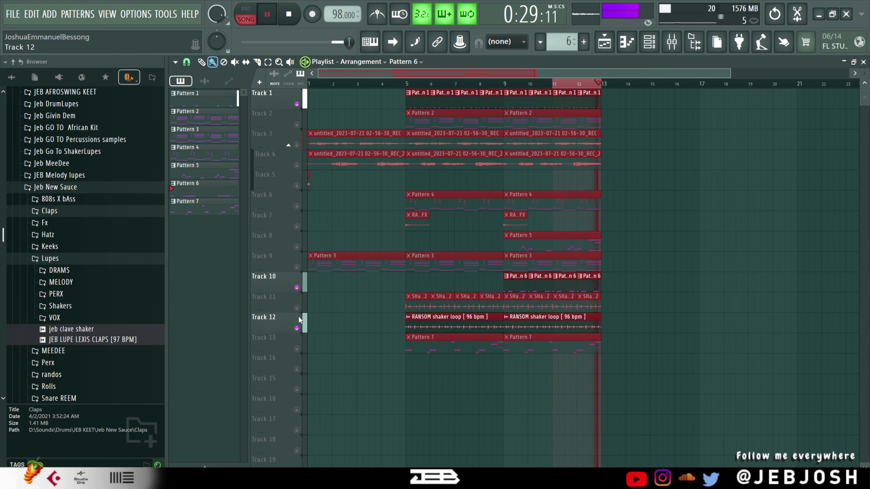
key(space)
click(299, 309)
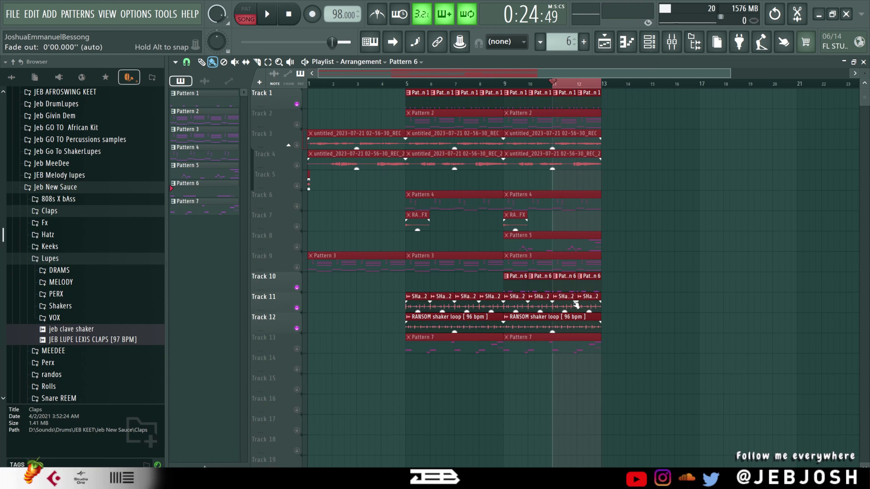
key(space)
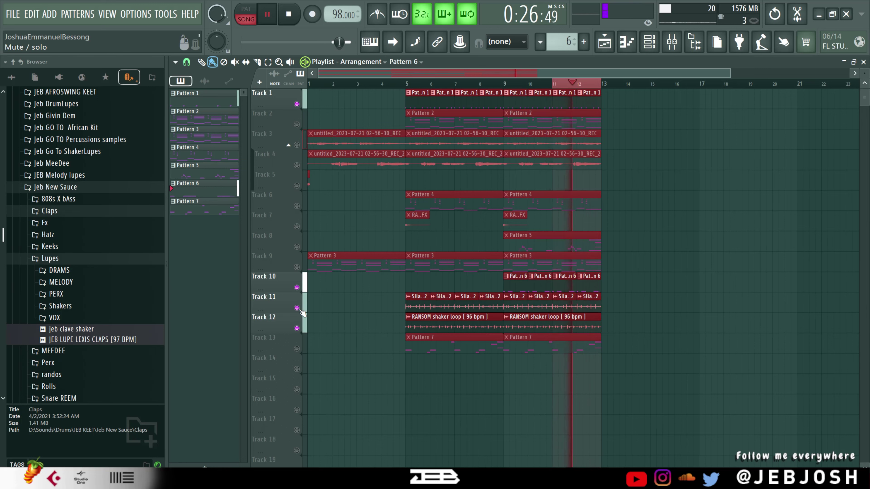
key(space)
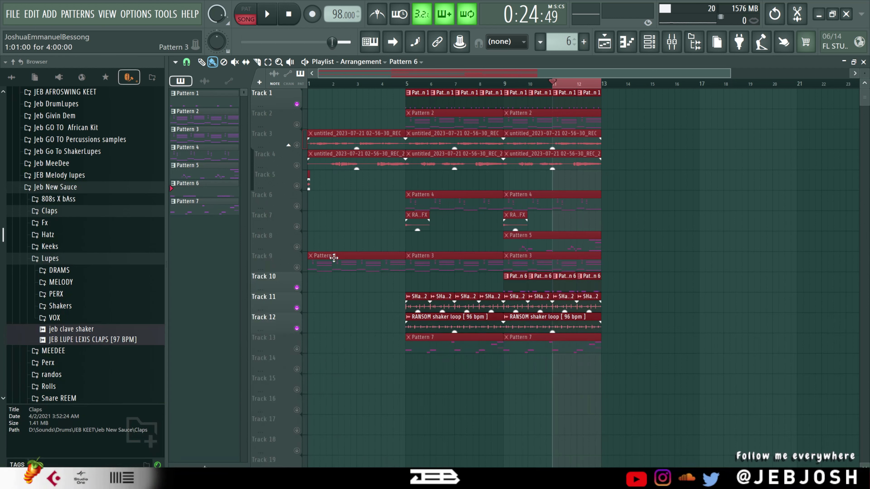
key(space)
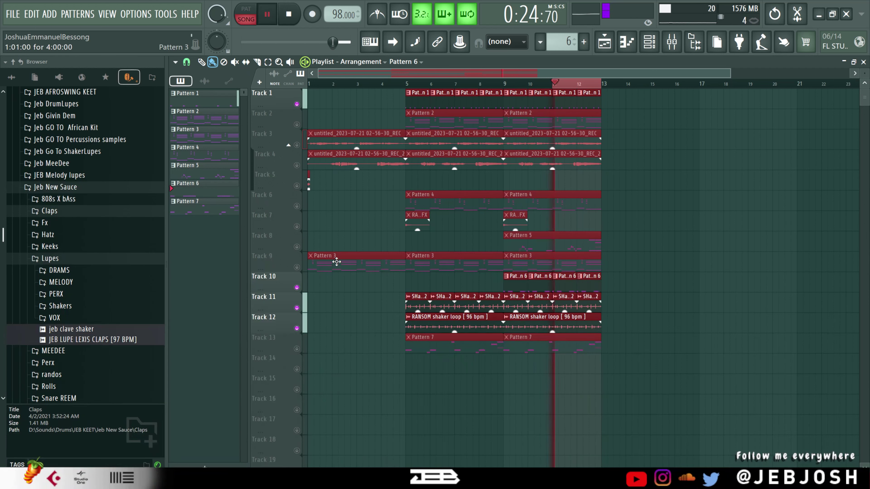
key(space)
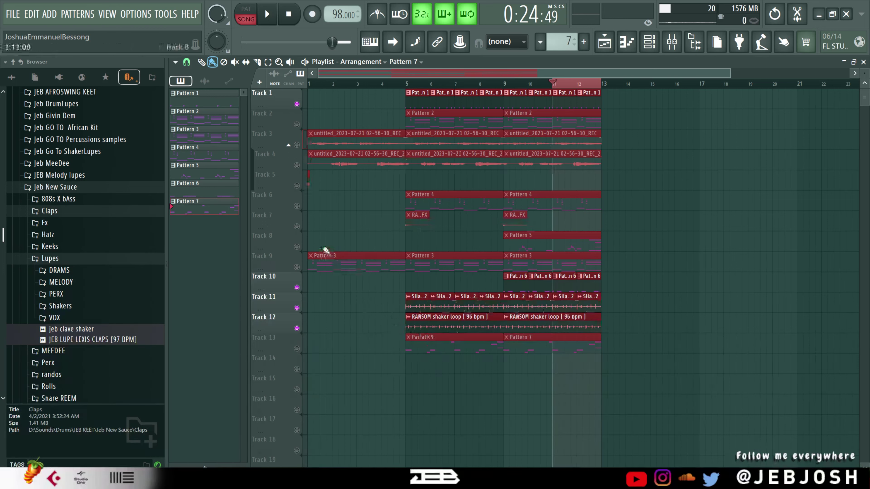
- In pattern mode, play Pattern 7's BASS riff (G#5, C#6, D#6, A#5) in the piano roll
key(l)
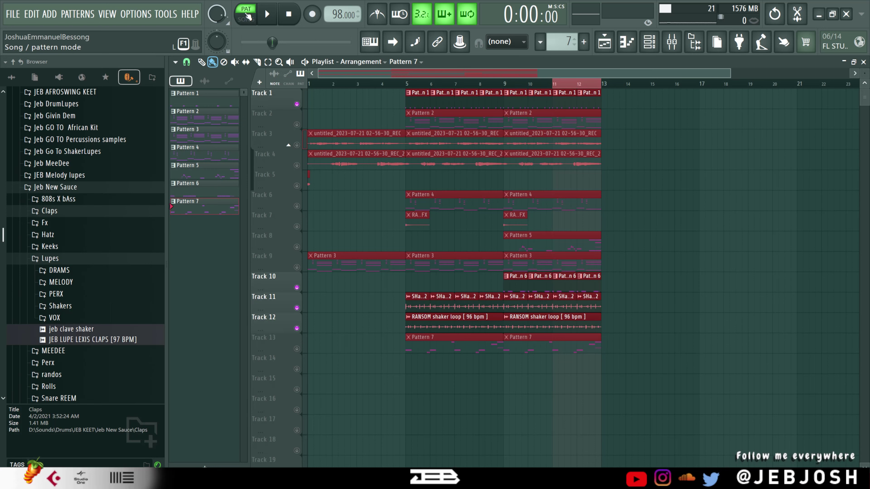
key(space)
click(604, 43)
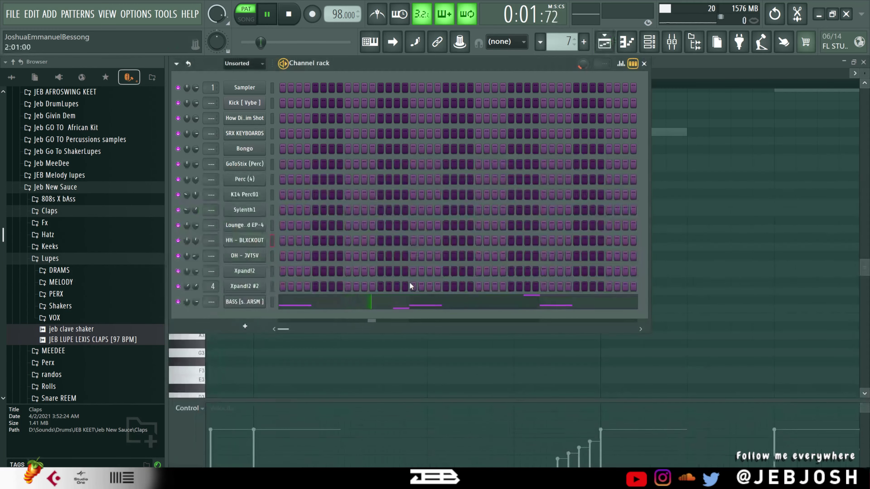
click(409, 302)
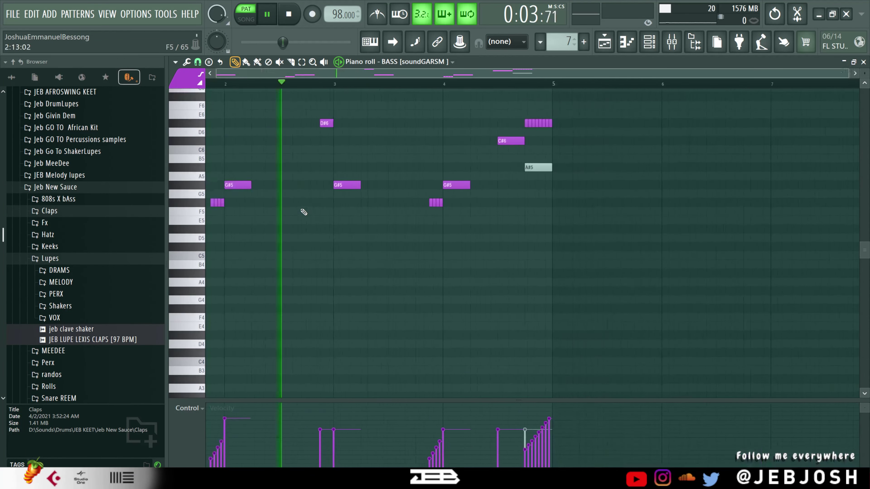
key(space)
scroll(259, 184, up, 4)
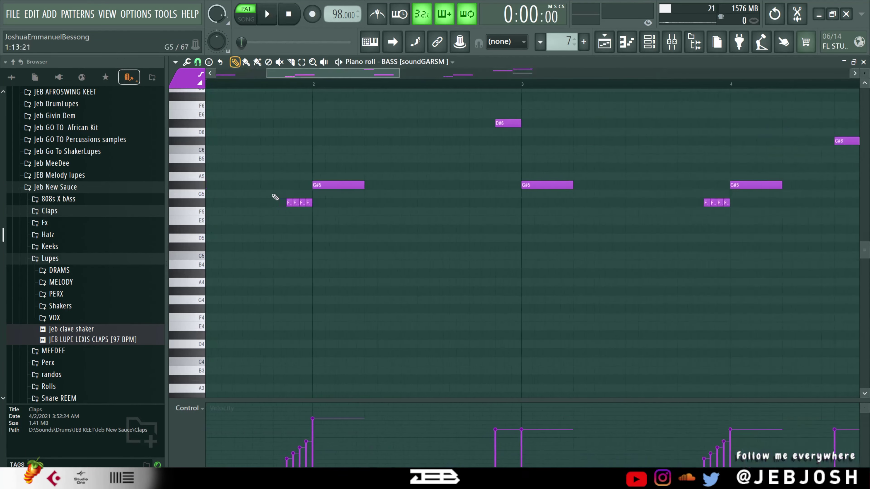
scroll(275, 197, down, 3)
key(space)
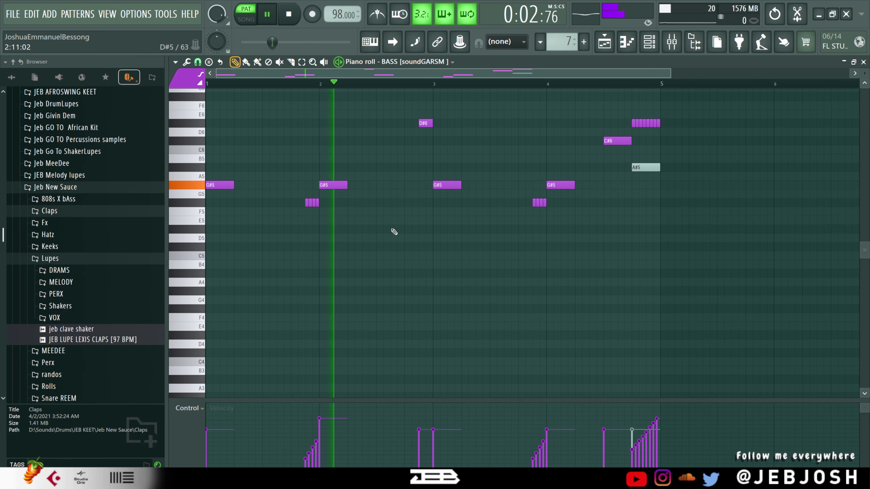
scroll(531, 252, up, 2)
scroll(530, 252, up, 1)
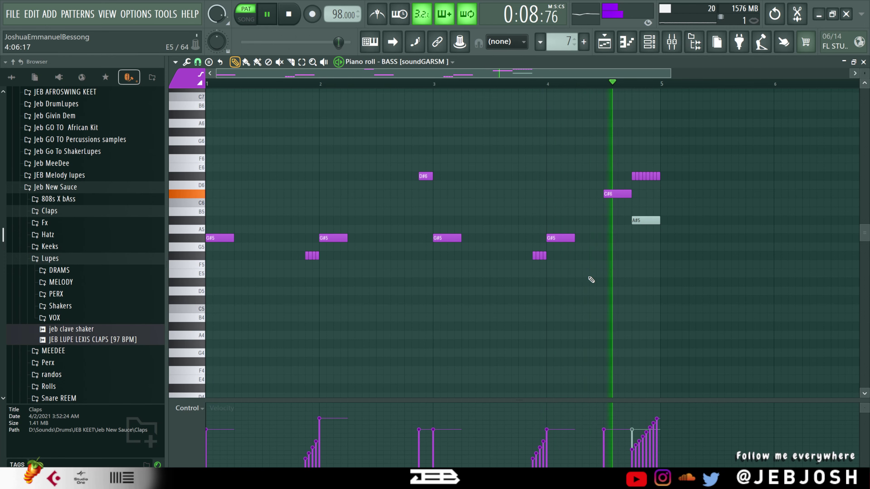
- Close the bass editor, go to Pattern 4 and open the Xpand!2 pad notes (D5, B4, G4, E4)
click(864, 61)
key(space)
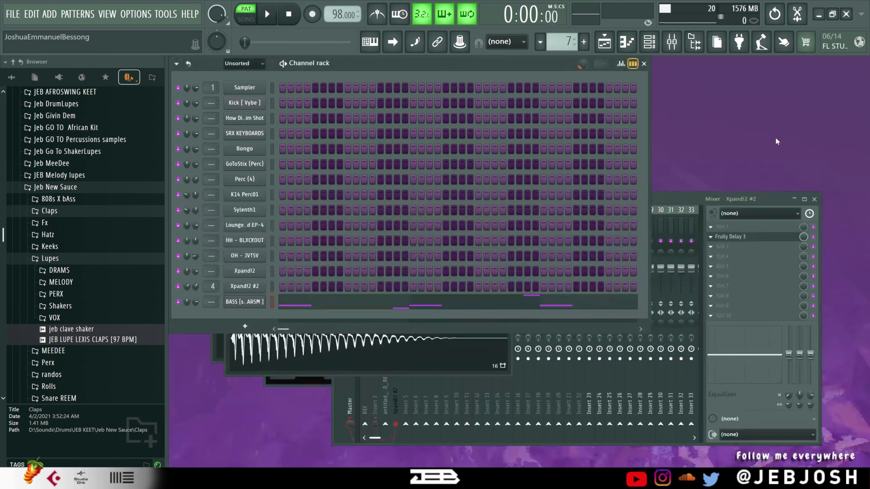
click(609, 39)
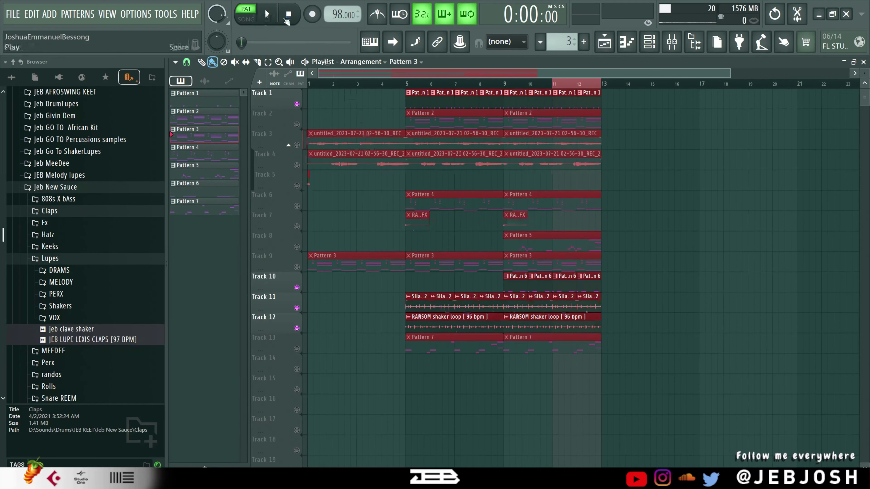
click(648, 41)
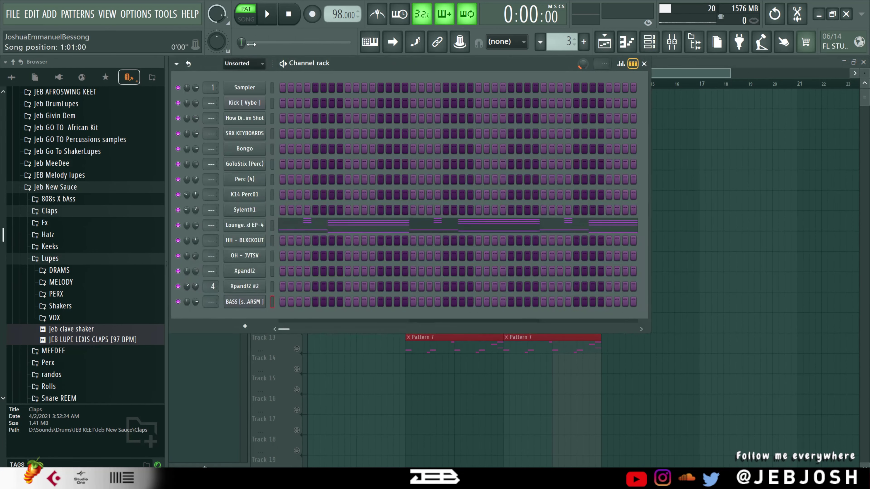
scroll(556, 47, up, 1)
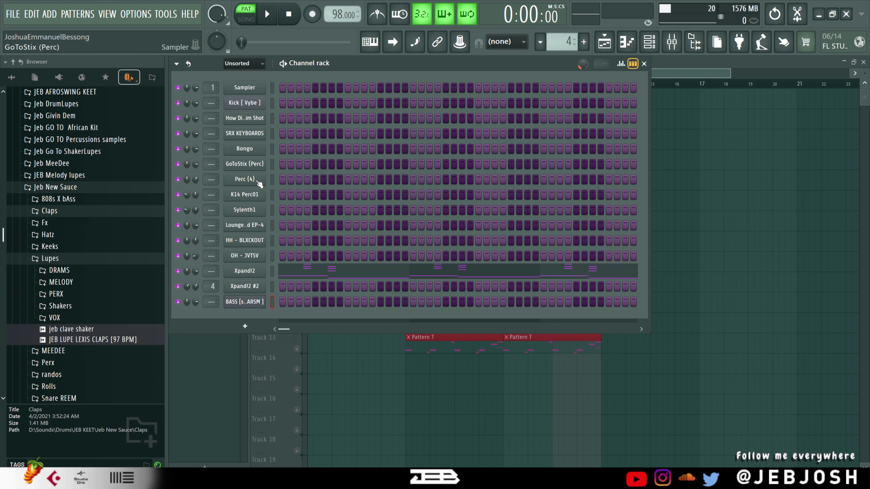
click(258, 273)
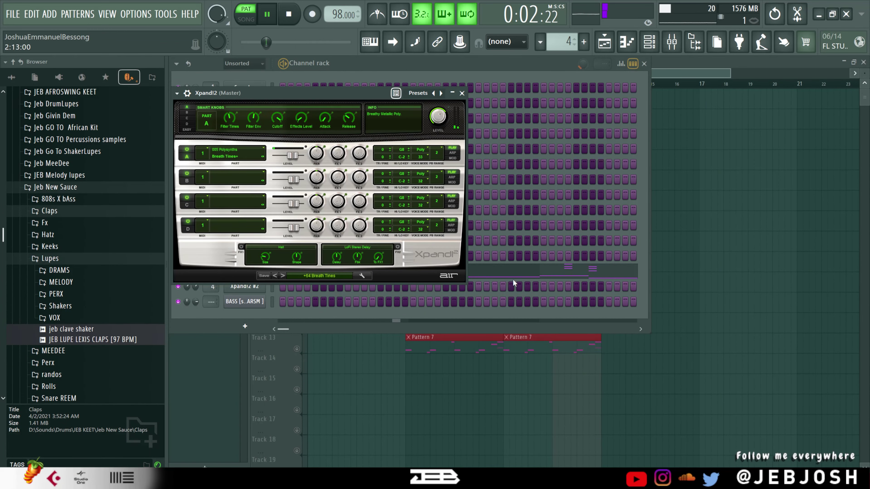
key(F7)
- Route the Xpand!2 channel to the empty mixer insert 5
key(space)
key(F9)
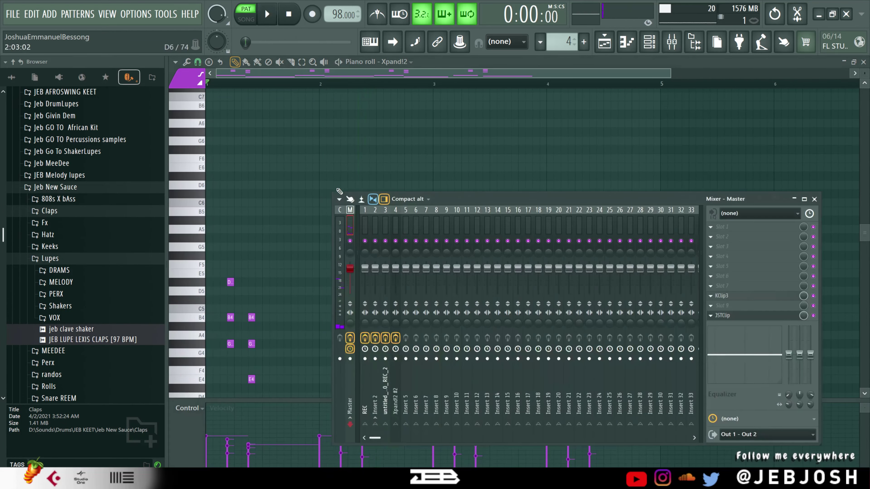
key(space)
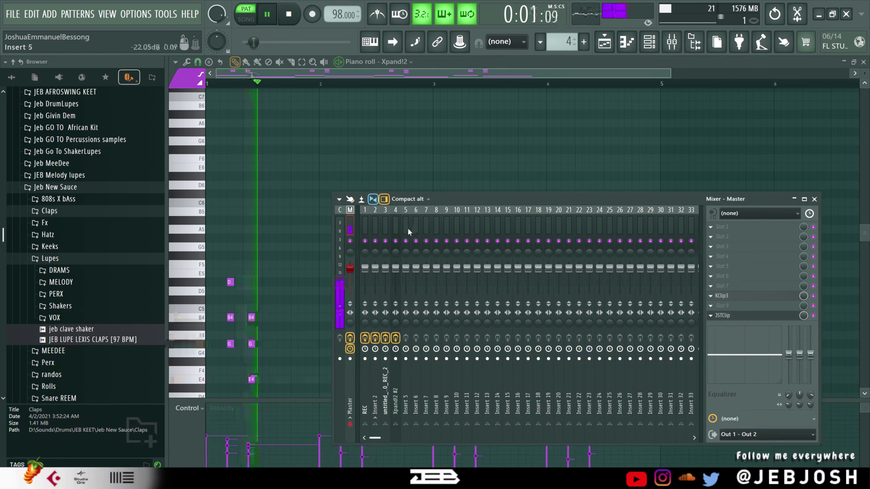
click(409, 229)
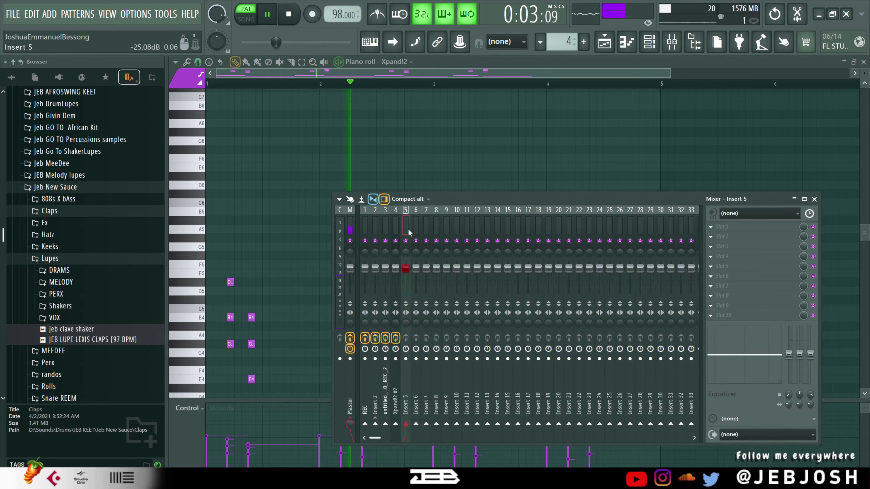
key(ctrl+l)
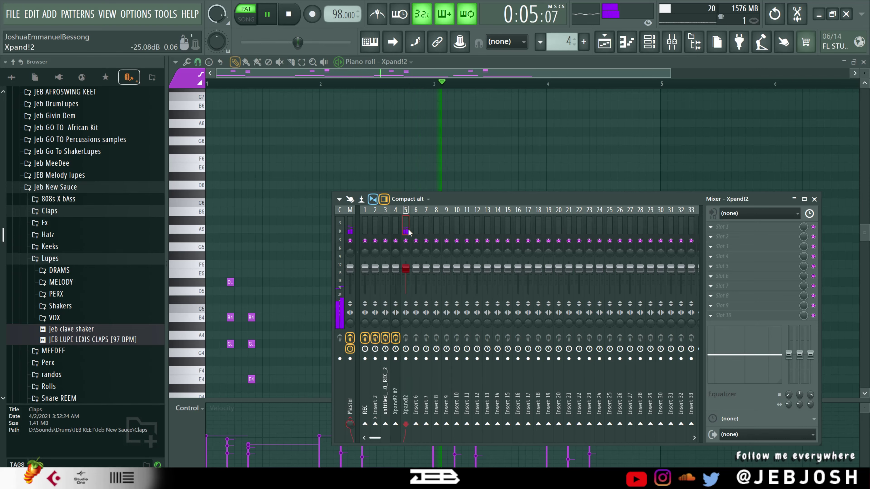
- Load Fruity Parametric EQ 2 on insert 5 and cut the pad's highs above about 2.1 kHz
click(722, 226)
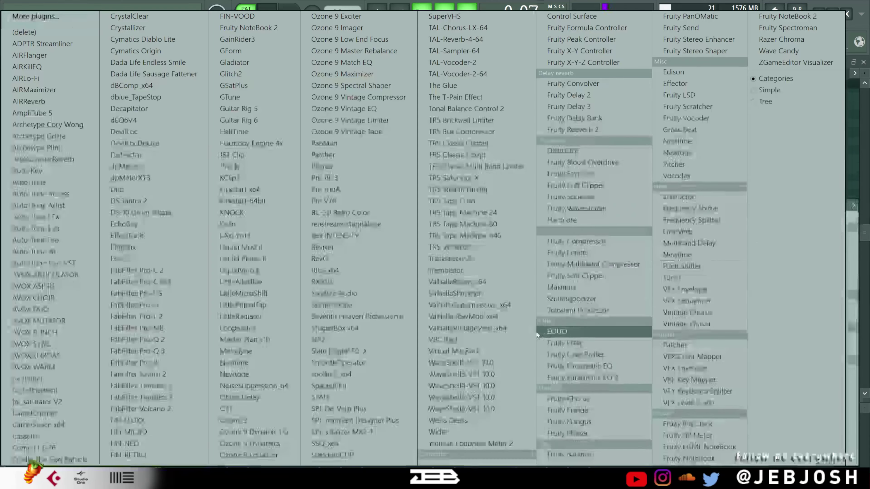
click(562, 377)
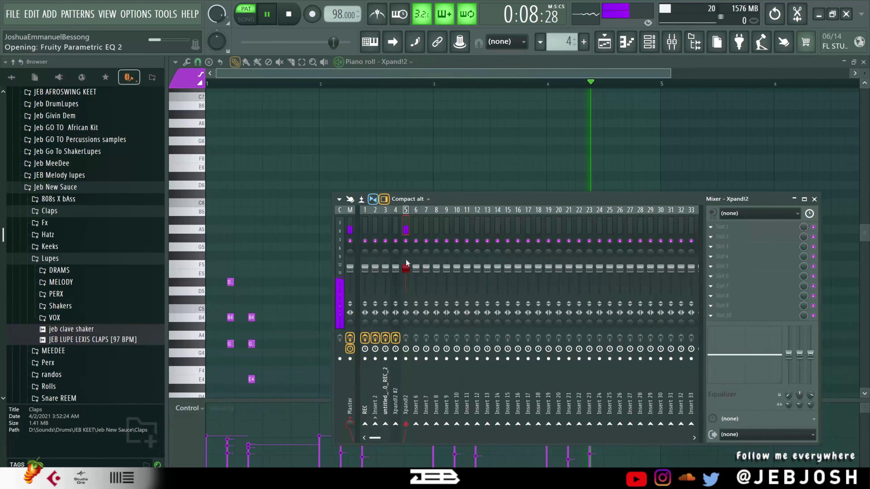
drag(445, 247, 411, 305)
key(space)
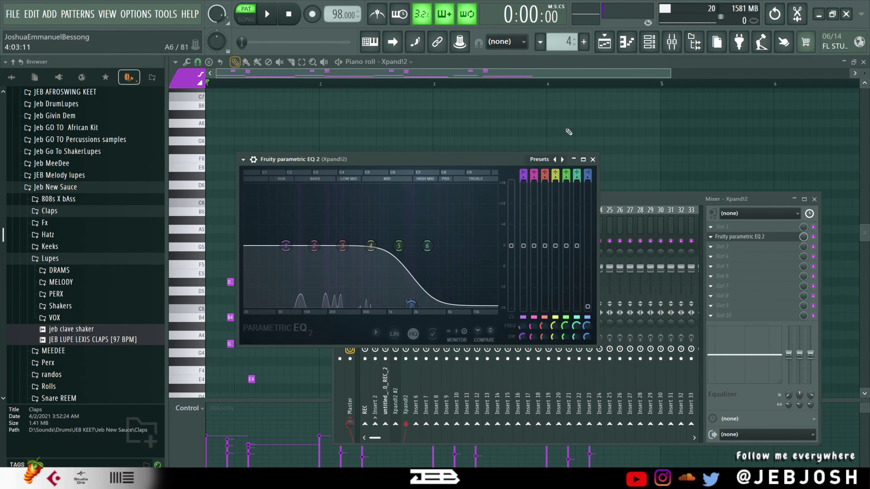
click(592, 159)
- Mute the vocal Tracks 3, 4 and 5 in the song arrangement
click(605, 41)
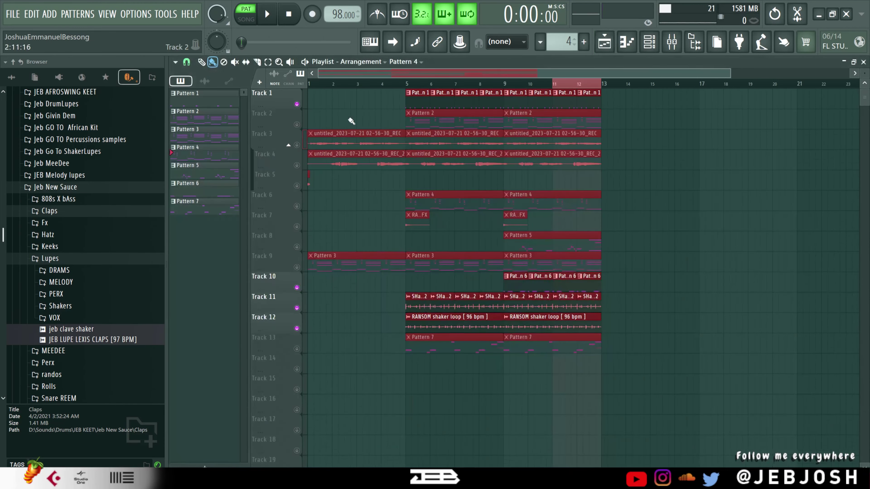
click(343, 126)
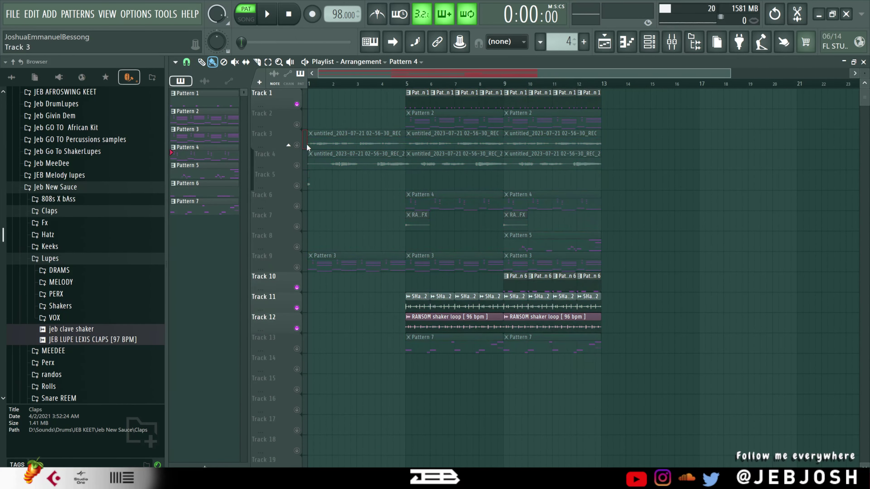
right_click(297, 144)
right_click(297, 144)
click(297, 144)
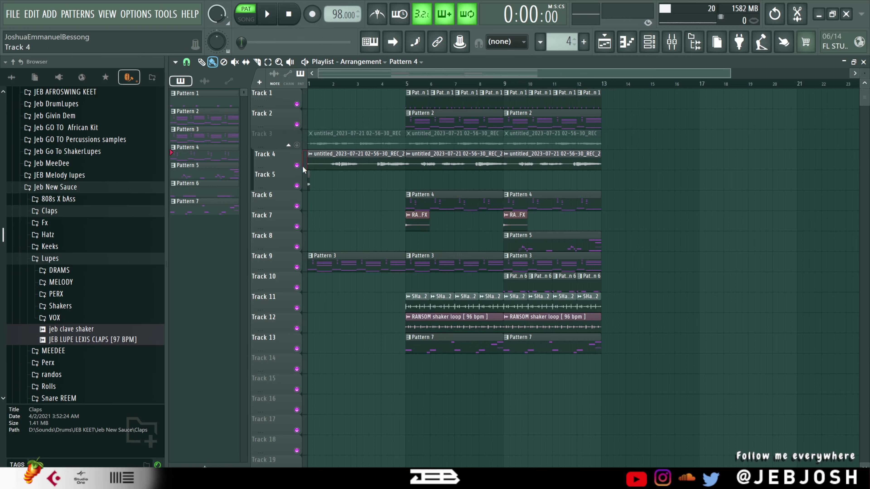
drag(303, 166, 303, 186)
- Play the whole arrangement in SONG mode from the start, then stop it
click(246, 19)
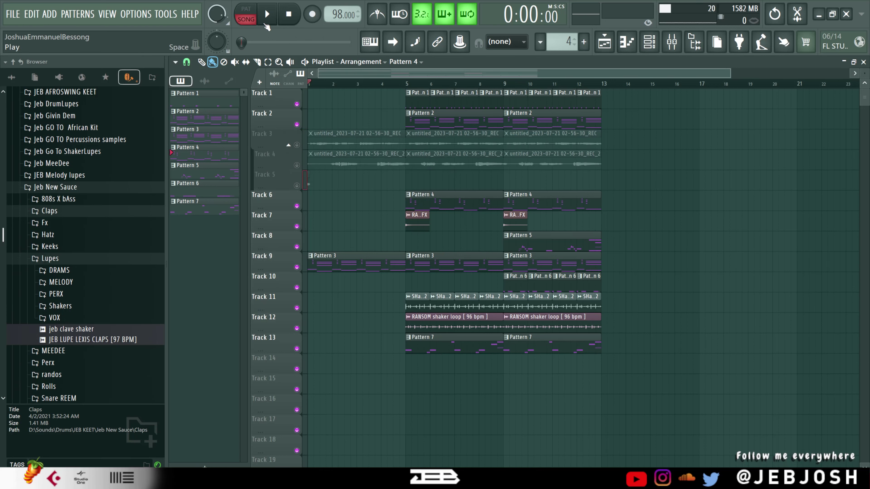
click(267, 24)
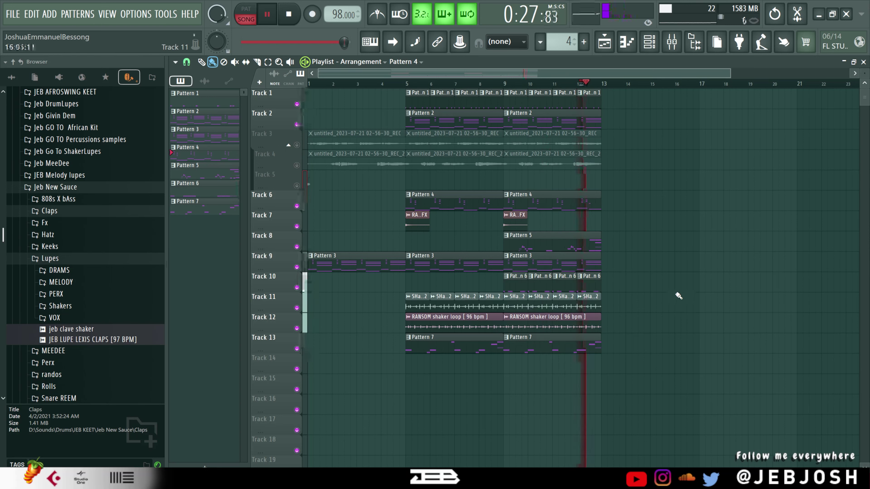
key(space)
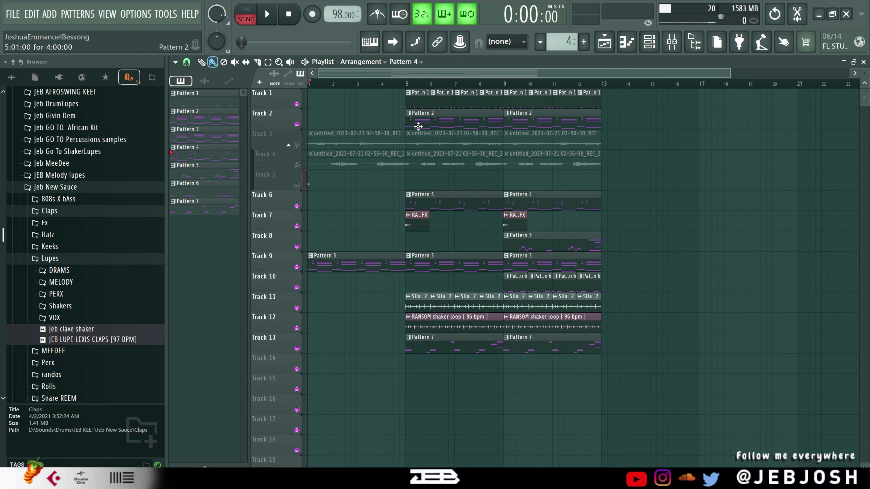
- From bar 5, mute the Pattern 4 clip and the first shaker clips on Tracks 11–12
click(400, 89)
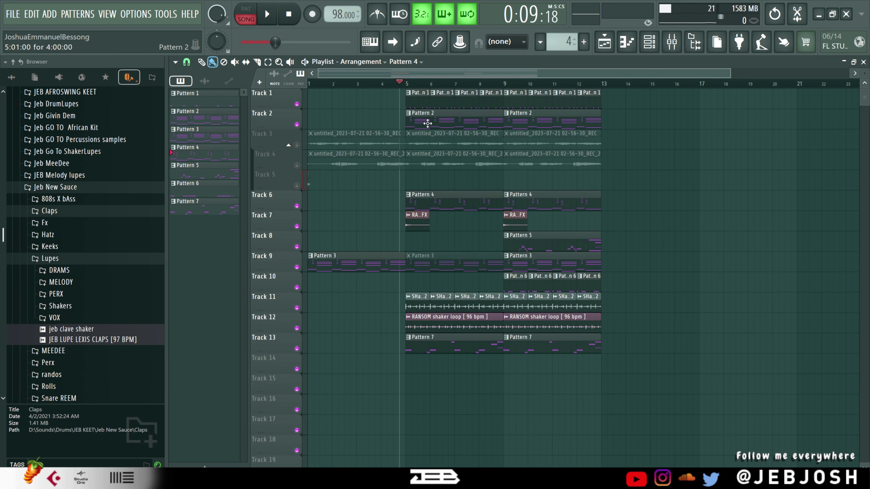
key(space)
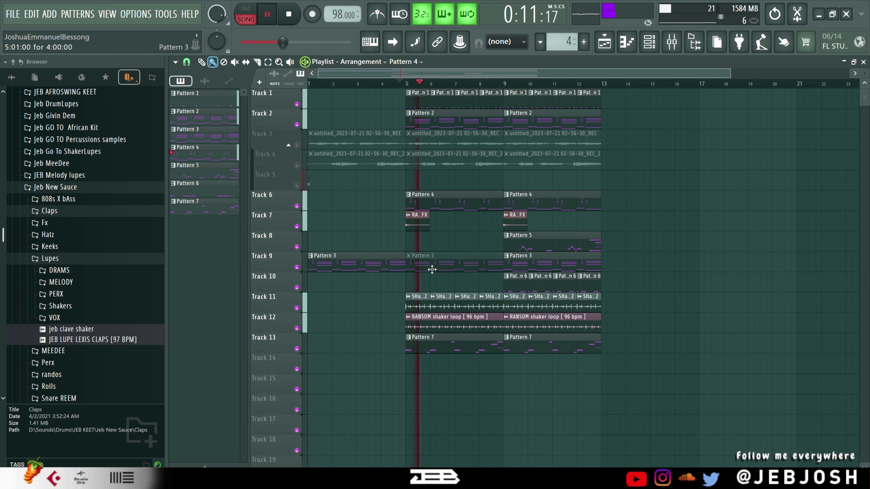
key(space)
click(459, 205)
key(space)
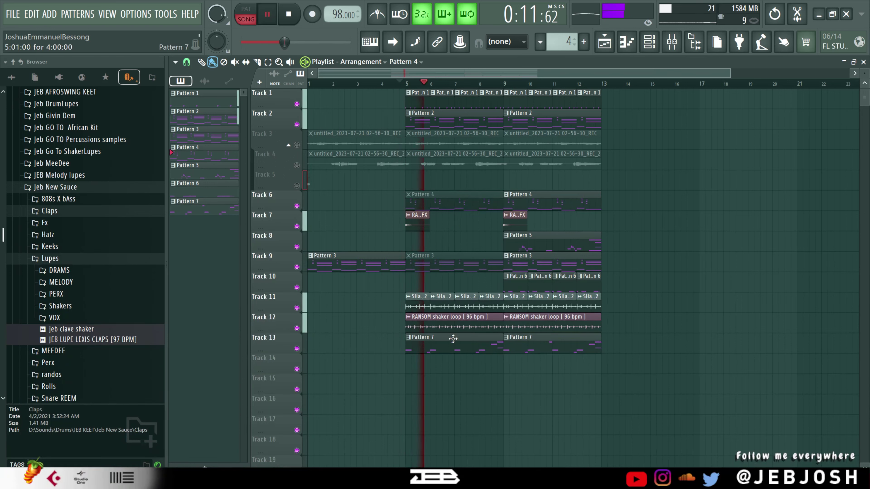
key(space)
mouse_move(416, 302)
mouse_down()
mouse_move(493, 302)
mouse_move(442, 324)
mouse_up()
key(space)
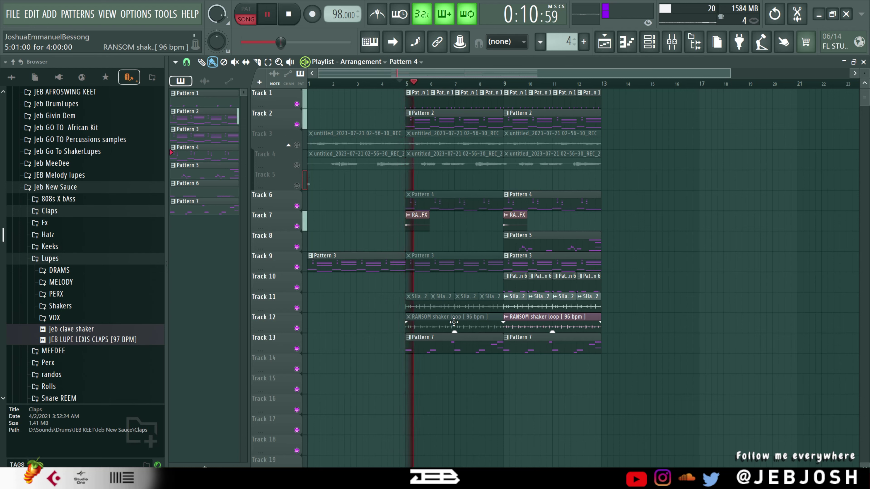
key(space)
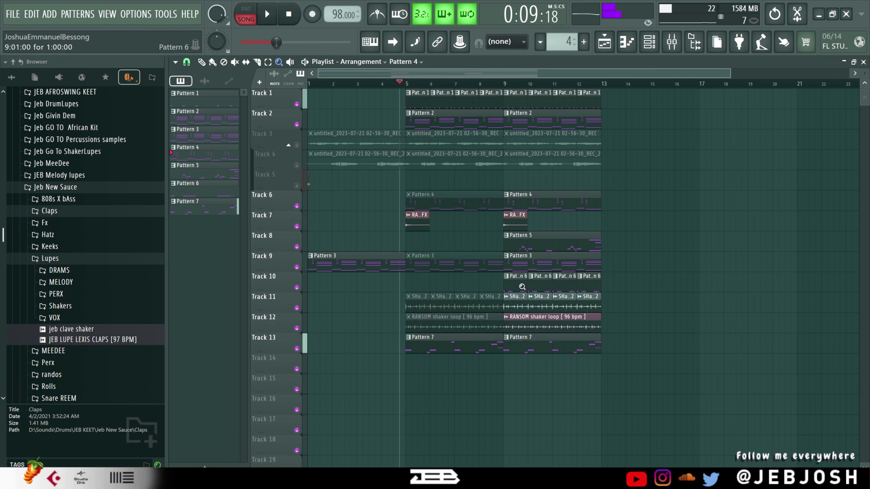
- Paint Pattern 6 clips on Track 10 starting at bar 5 and play the section back
key(z)
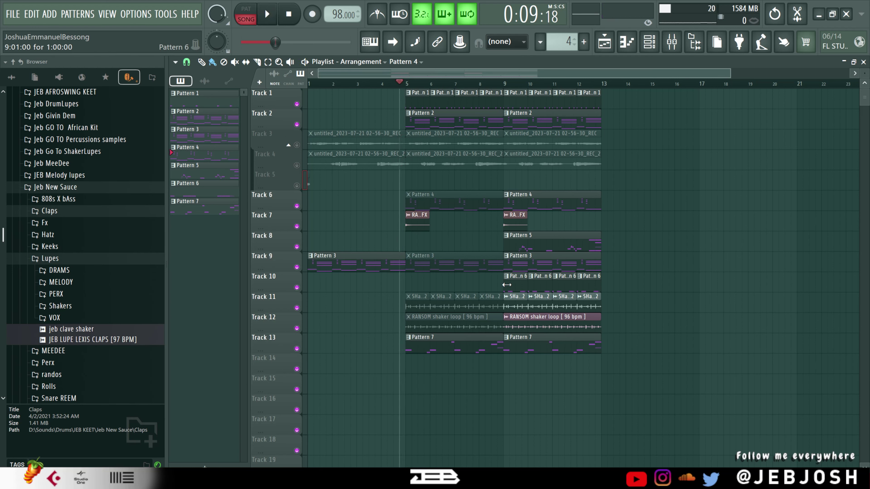
click(507, 284)
mouse_move(450, 287)
mouse_down()
mouse_move(420, 291)
mouse_move(461, 285)
mouse_up()
click(491, 286)
key(space)
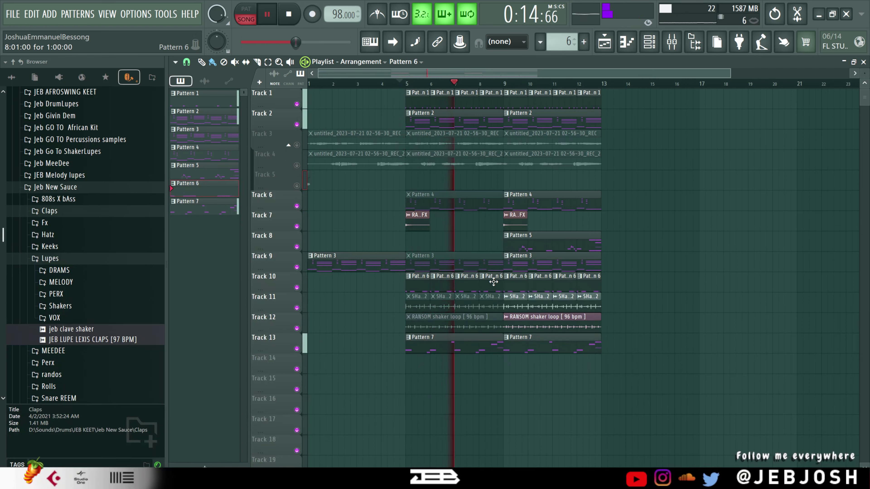
key(space)
- Unmute vocal Tracks 3 and 4, rewind to the song start and play it
click(296, 145)
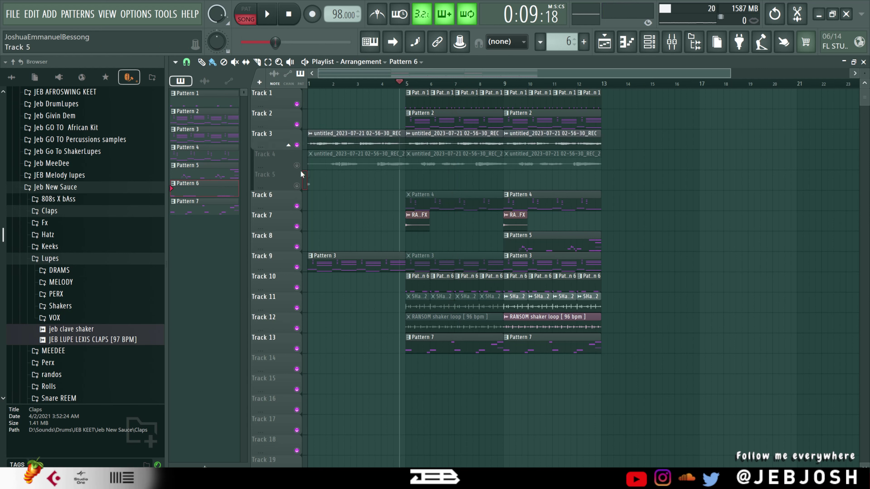
click(296, 165)
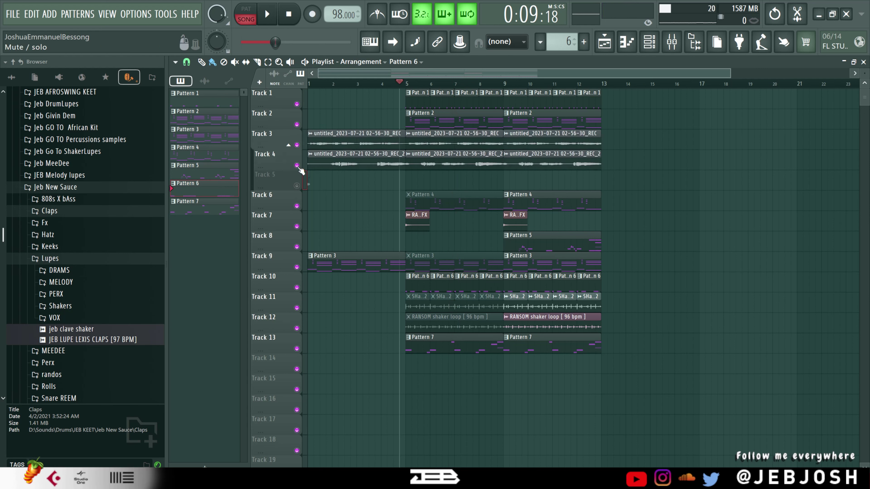
click(293, 20)
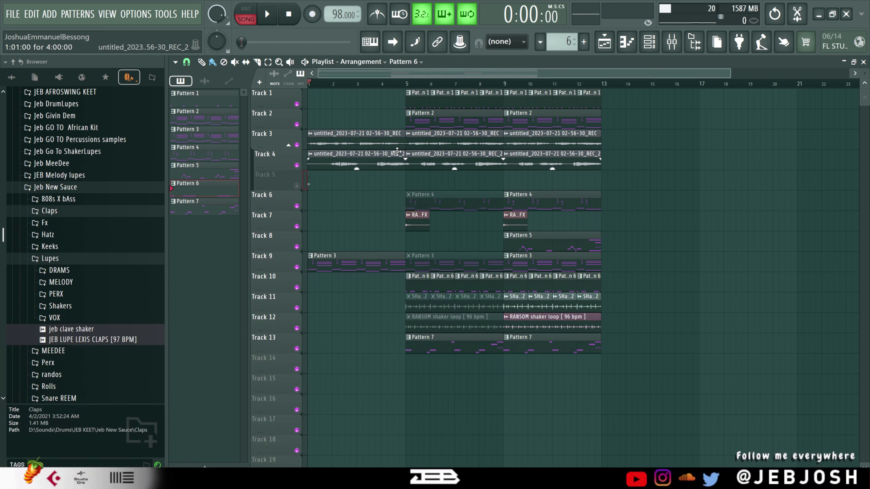
key(space)
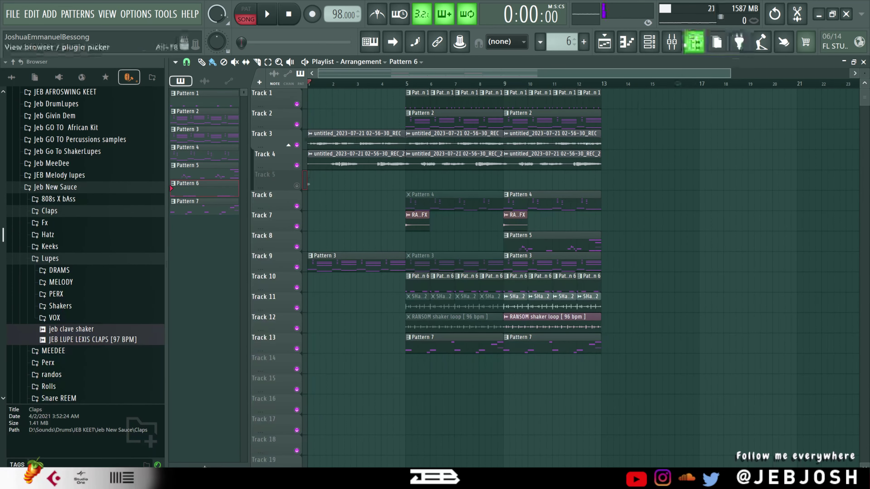
- In the Mixer, inspect the REC vocal insert's NS1, Auto-Tune Access and parametric EQ plugins
click(676, 48)
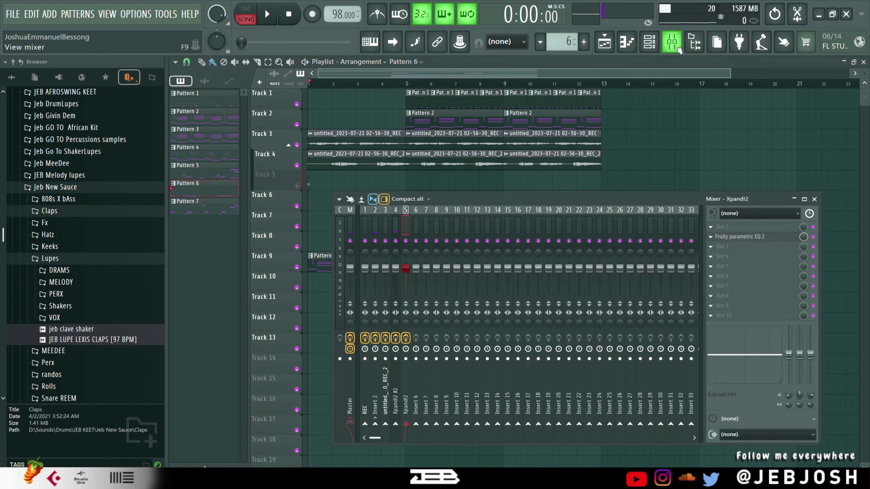
click(397, 221)
click(387, 223)
click(366, 222)
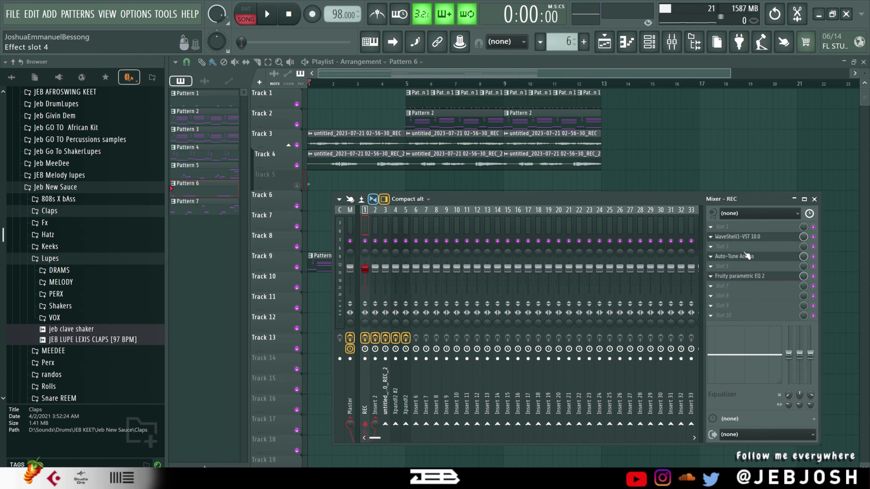
click(746, 238)
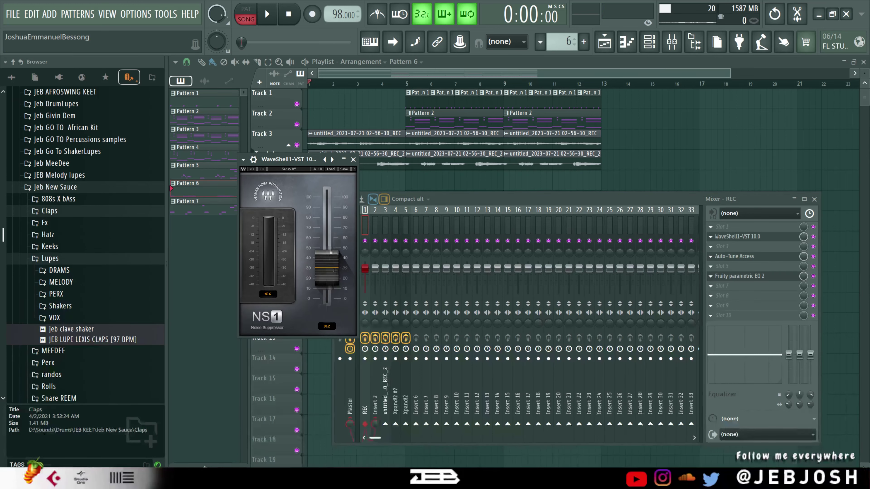
click(732, 260)
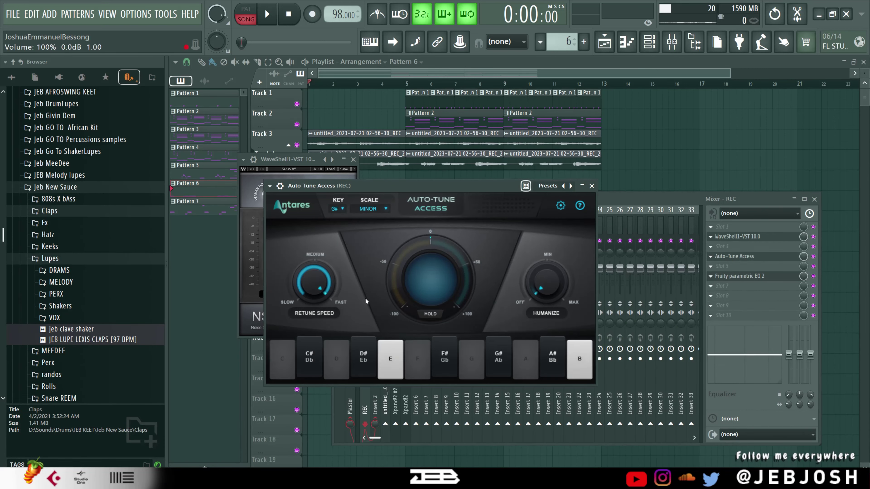
click(592, 186)
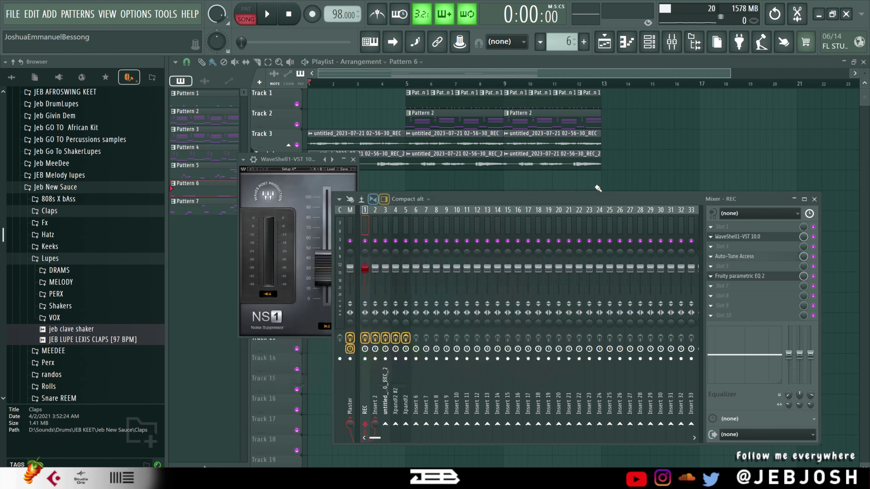
click(728, 276)
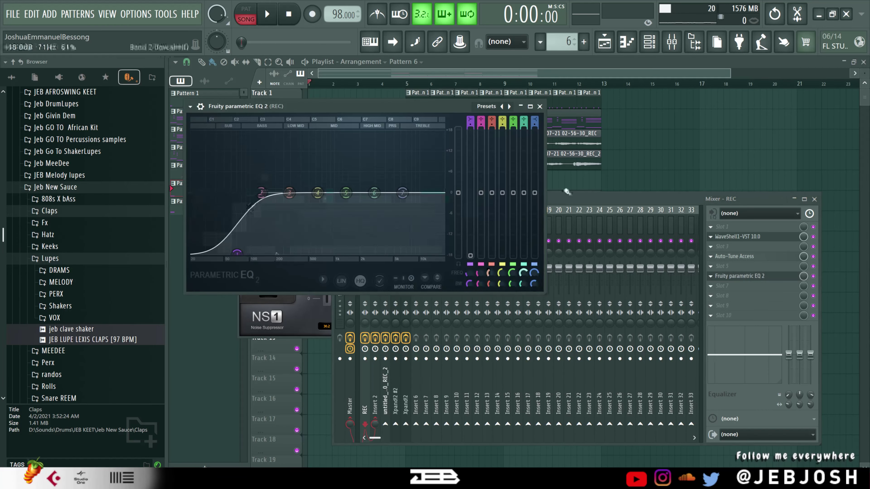
click(539, 106)
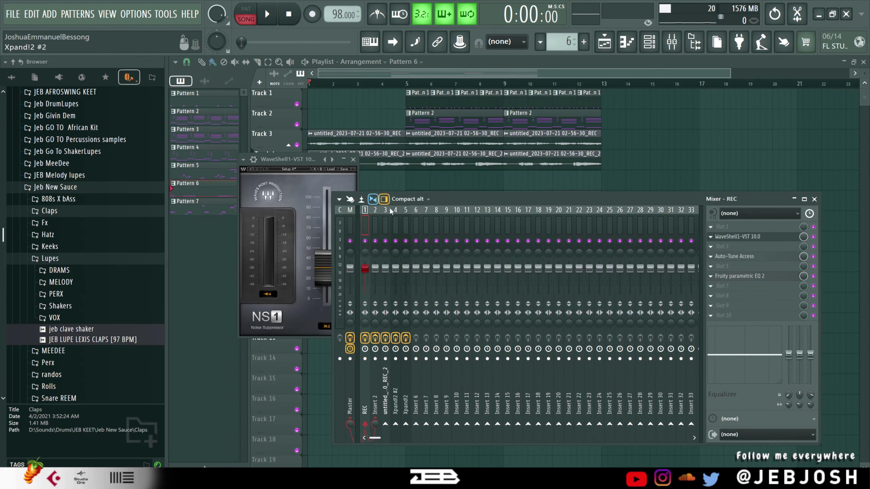
- Inspect Insert 2's Eos 2 reverb and insert 3's parametric EQ
click(376, 222)
click(750, 238)
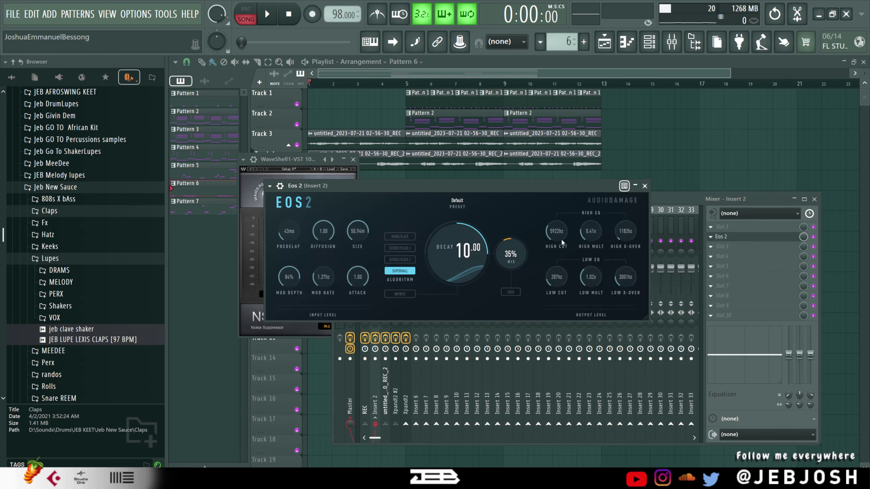
click(645, 186)
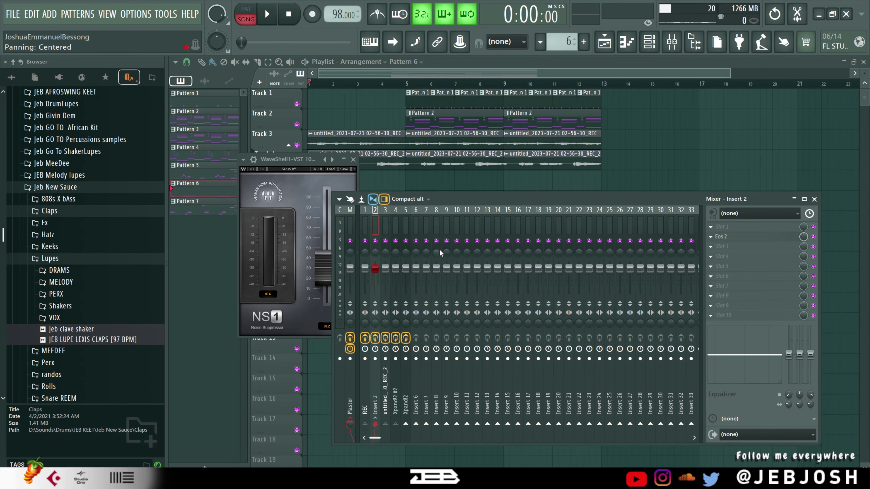
click(386, 222)
click(750, 247)
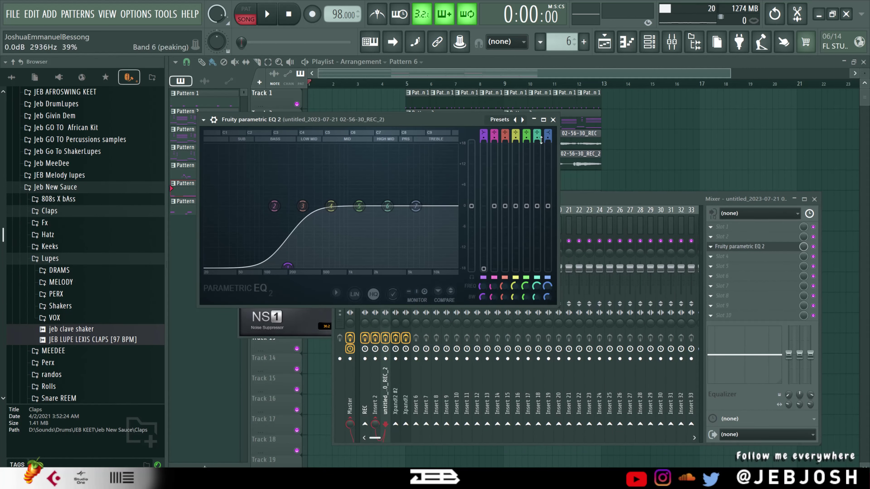
click(553, 119)
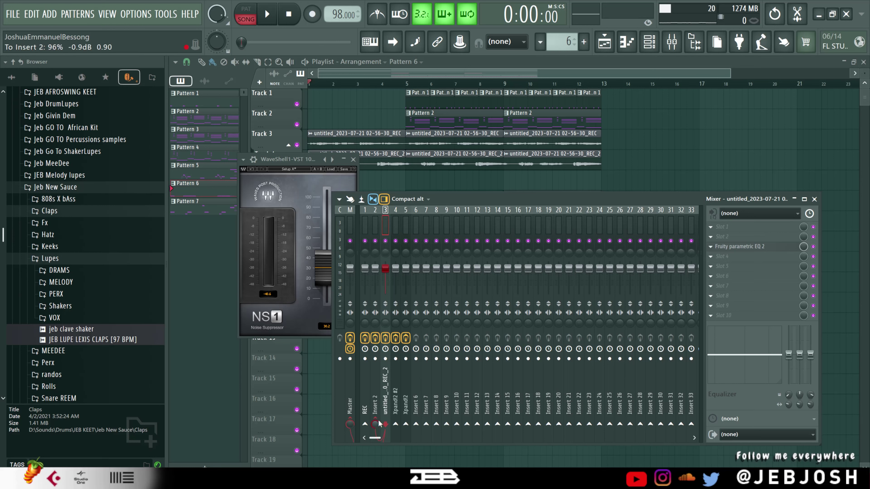
click(375, 230)
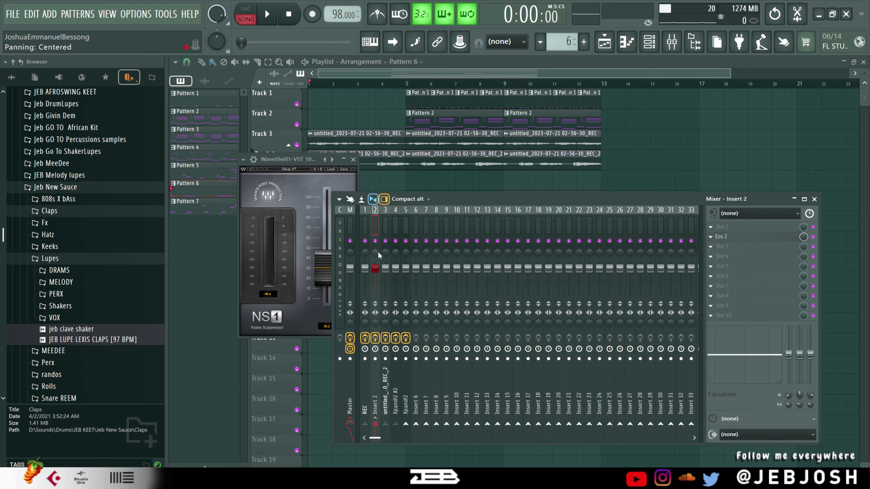
click(384, 227)
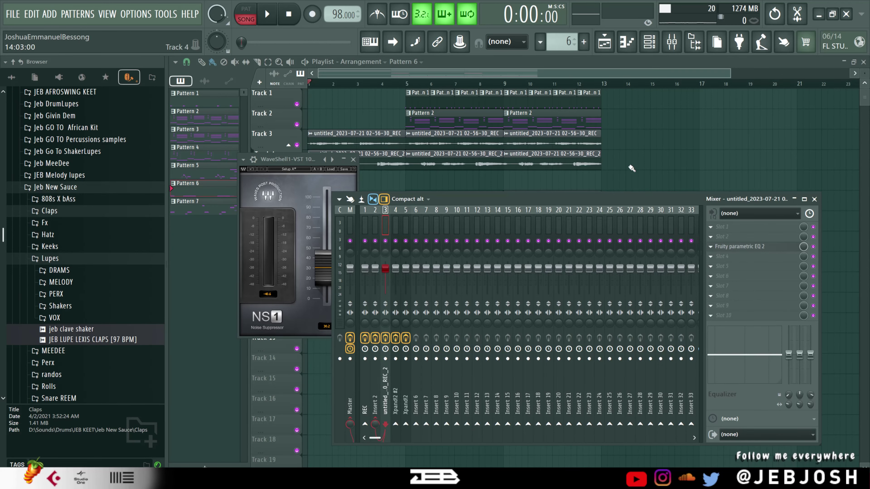
- Close the Mixer and NS1 windows to show the full Playlist again
key(F5)
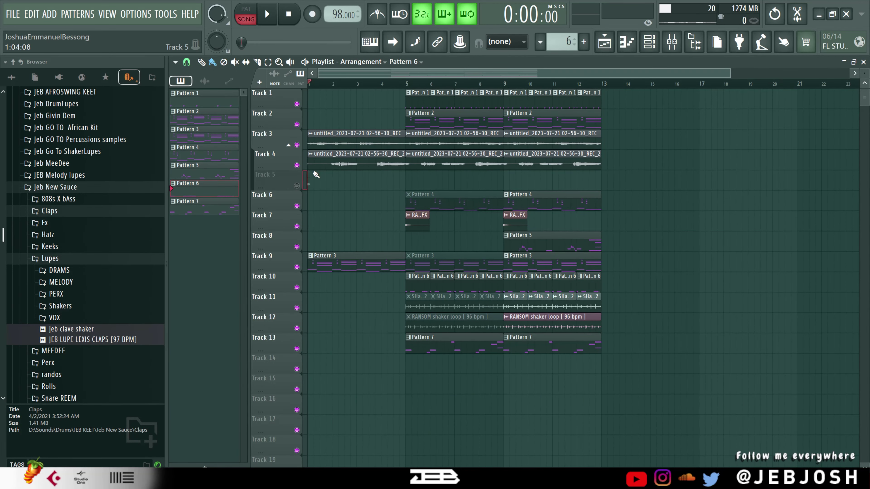